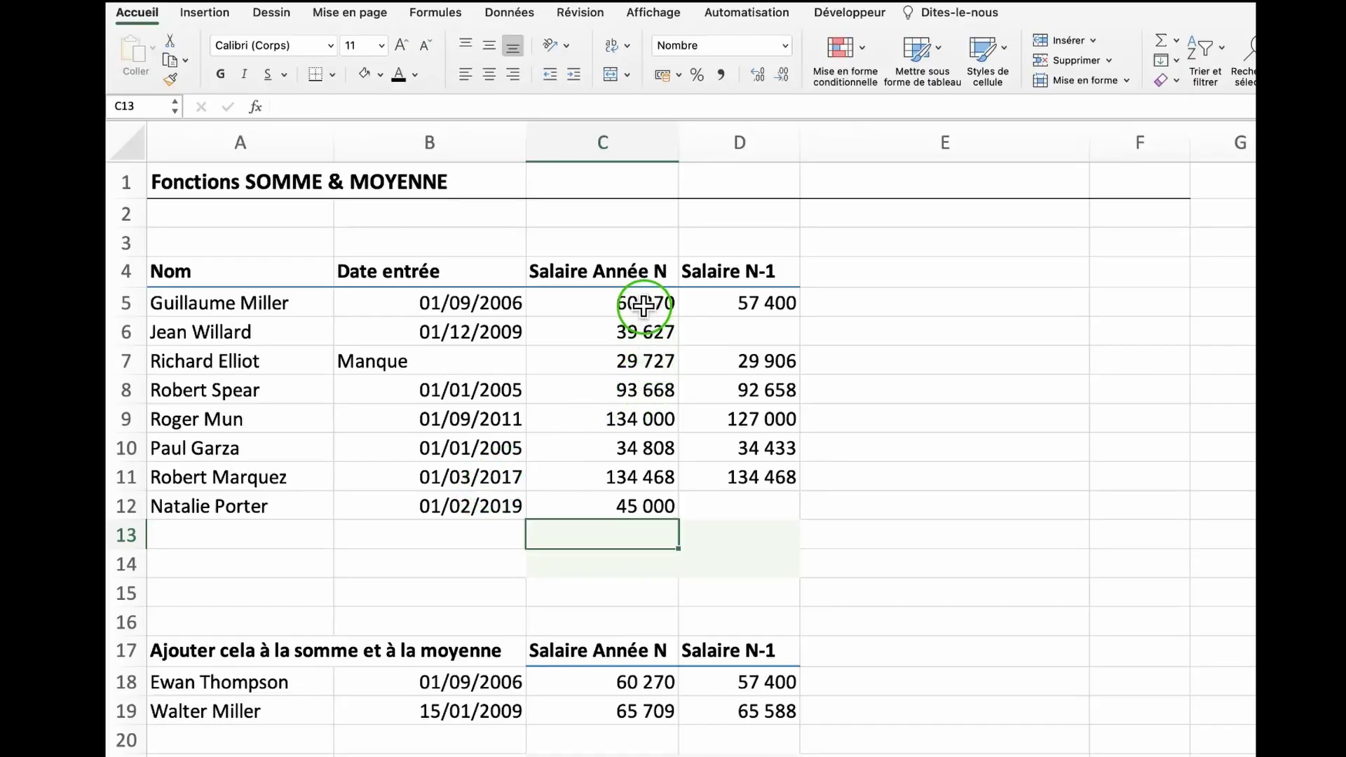
# Step: Enter =SOMME(C5:C12) in C13 to total the current-year salaries, giving 571 568
pyautogui.moveTo(644, 306); pyautogui.dragTo(621, 498)
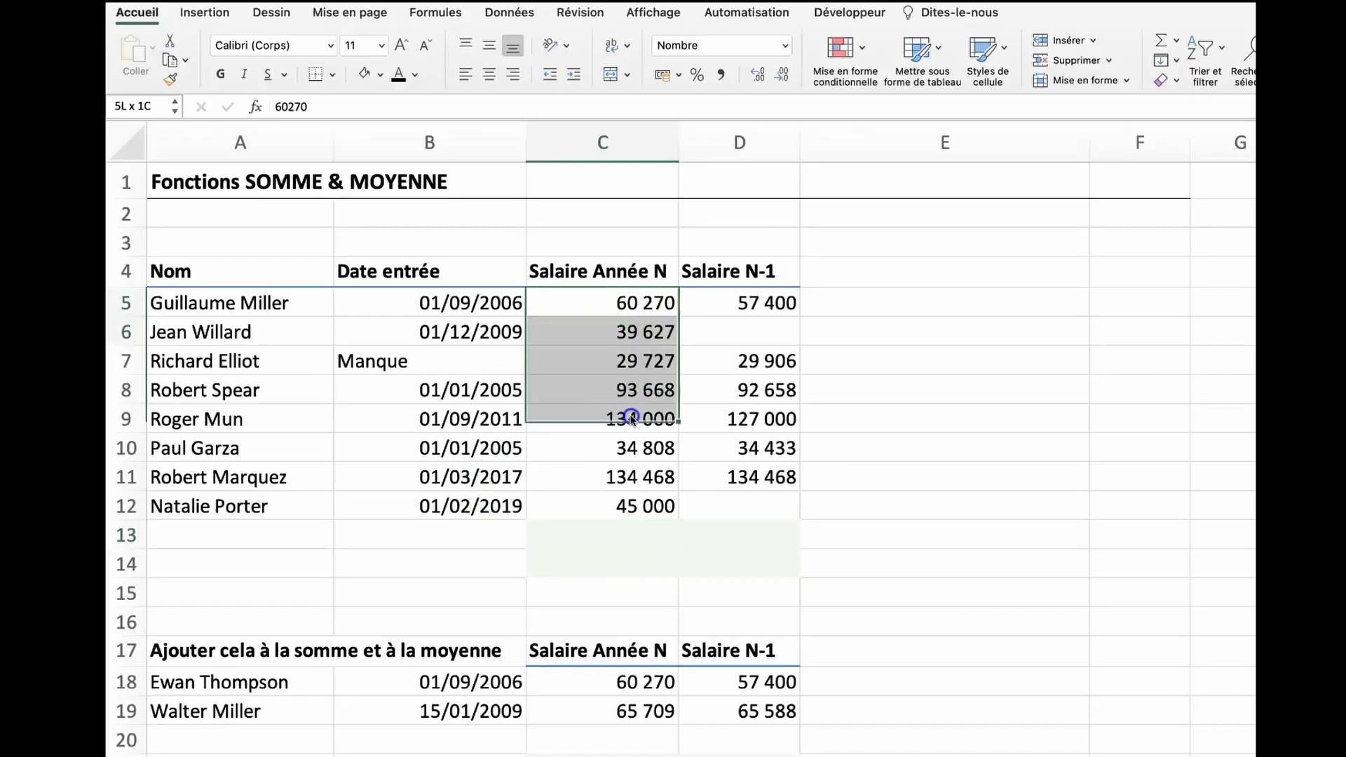
pyautogui.click(604, 534)
pyautogui.click(603, 534)
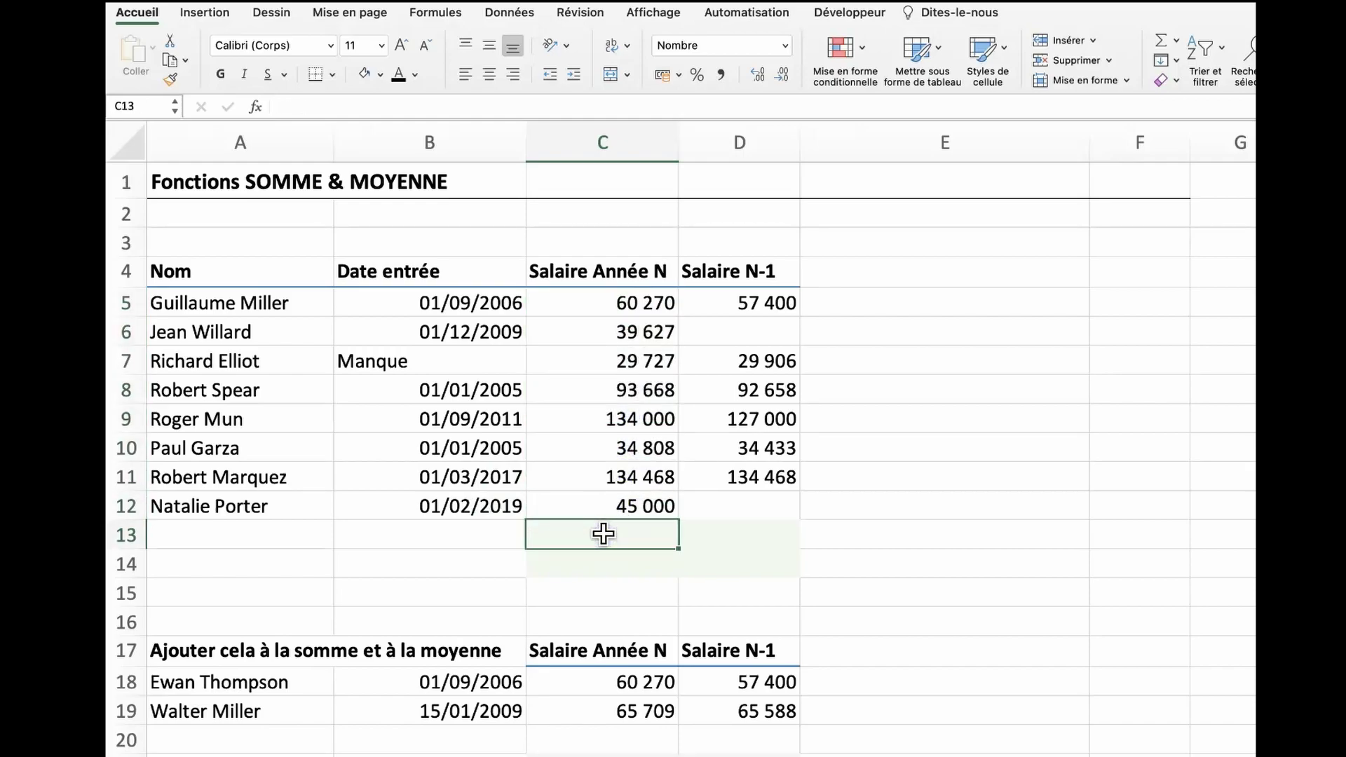
pyautogui.write('=')
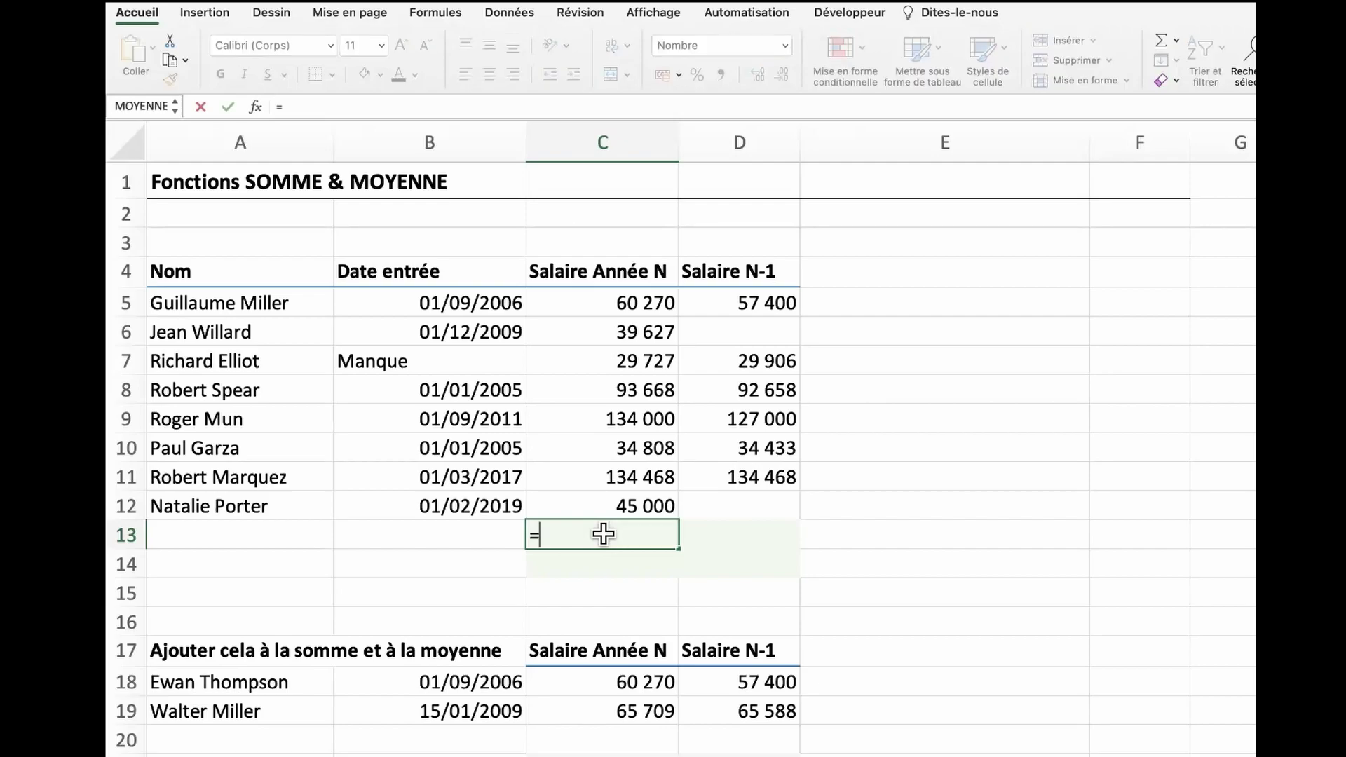
pyautogui.write('SOMME(')
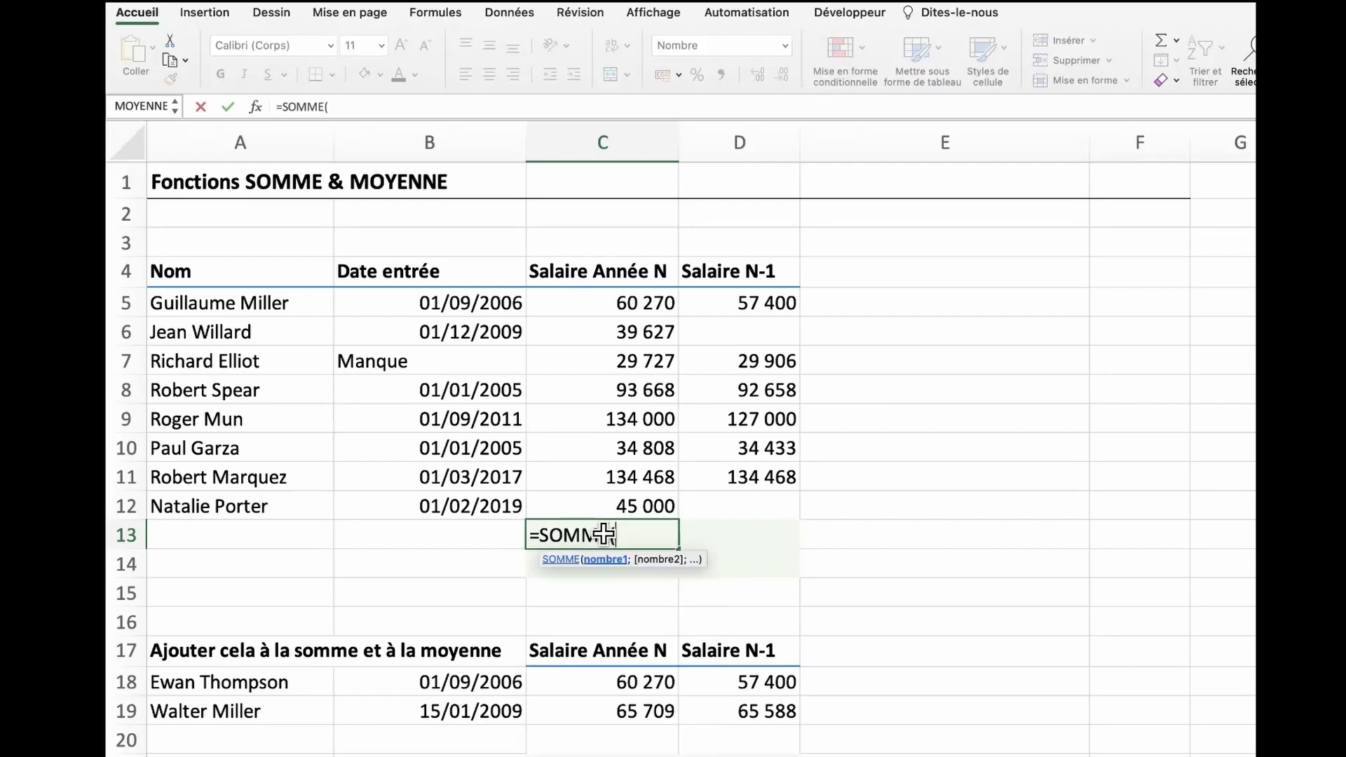
pyautogui.moveTo(672, 328)
pyautogui.mouseDown()
pyautogui.moveTo(657, 310)
pyautogui.moveTo(645, 503)
pyautogui.mouseUp()
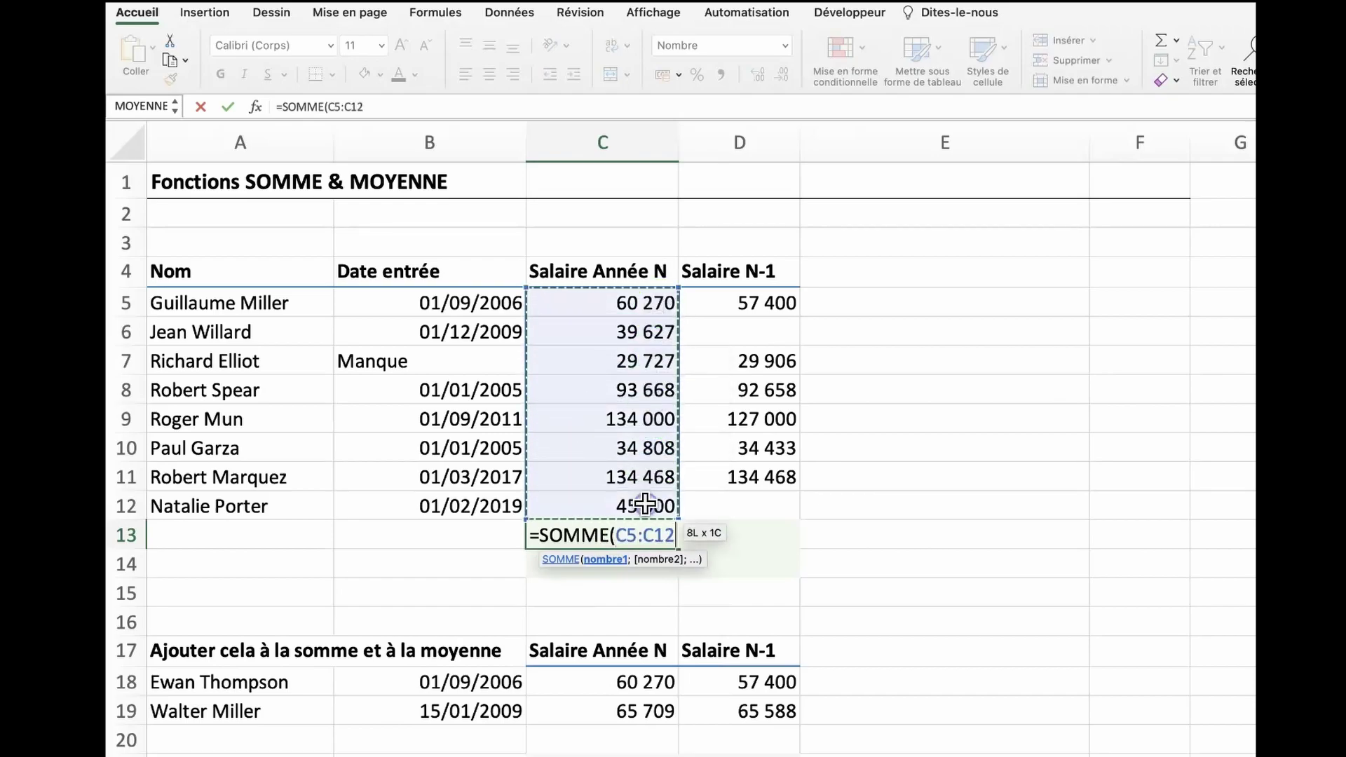
pyautogui.write(')')
pyautogui.press('Return')
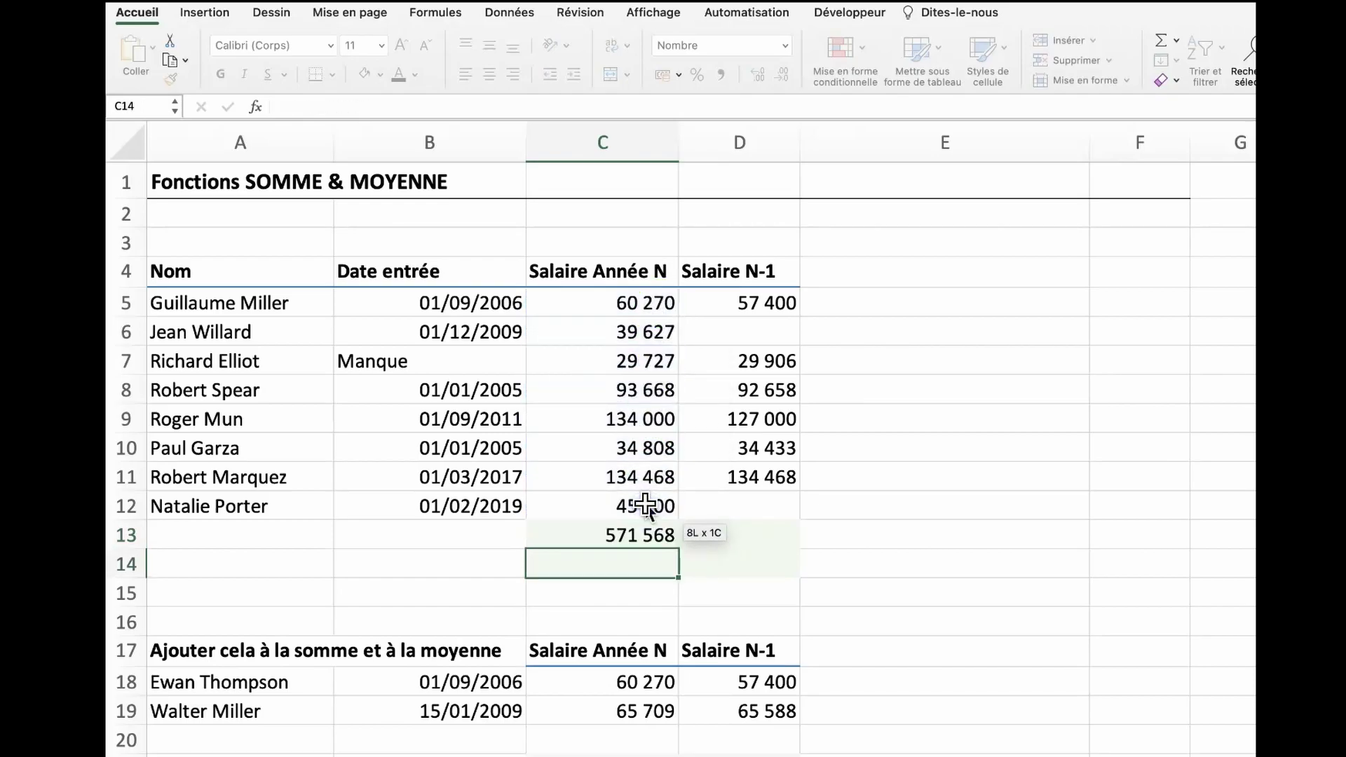
pyautogui.press('Up')
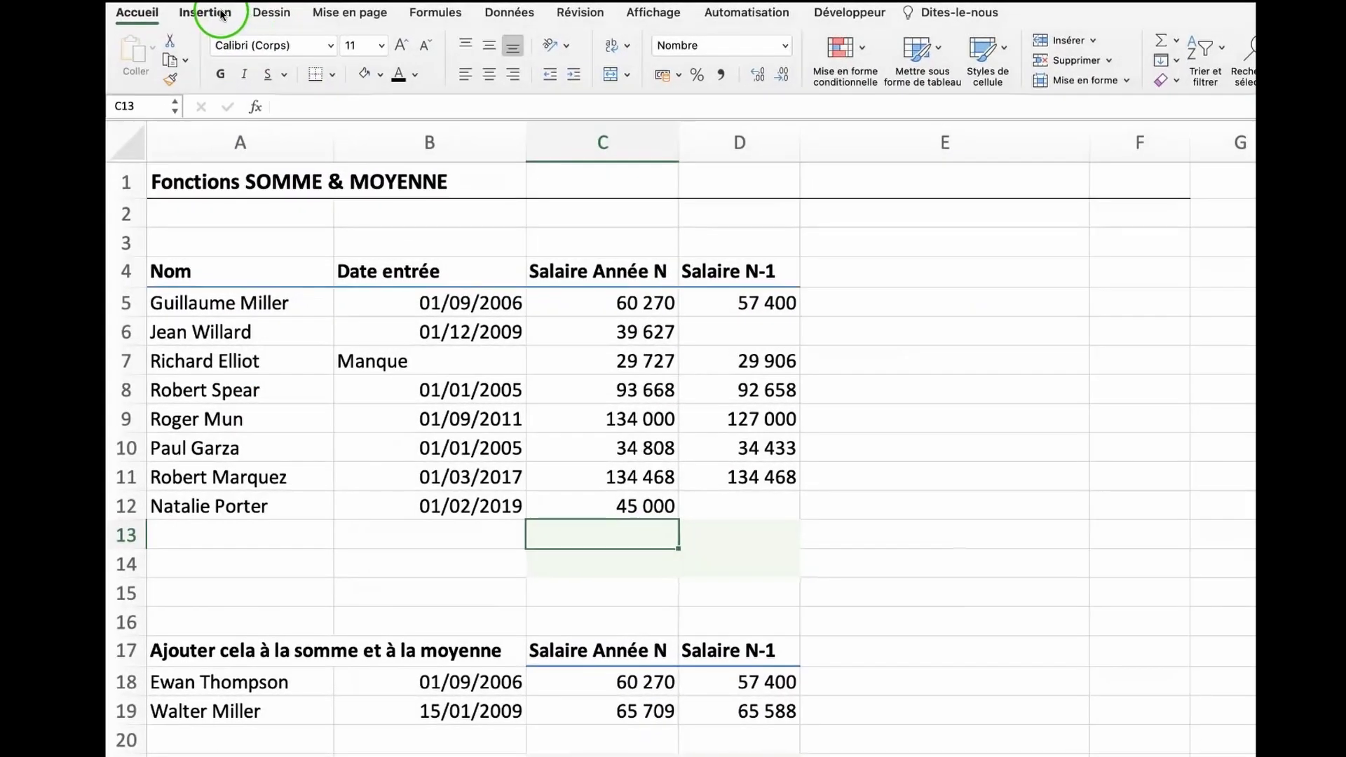
# Step: Restore the 571 568 total in C13 using AutoSum (Somme automatique) from the Formules tab
pyautogui.click(436, 12)
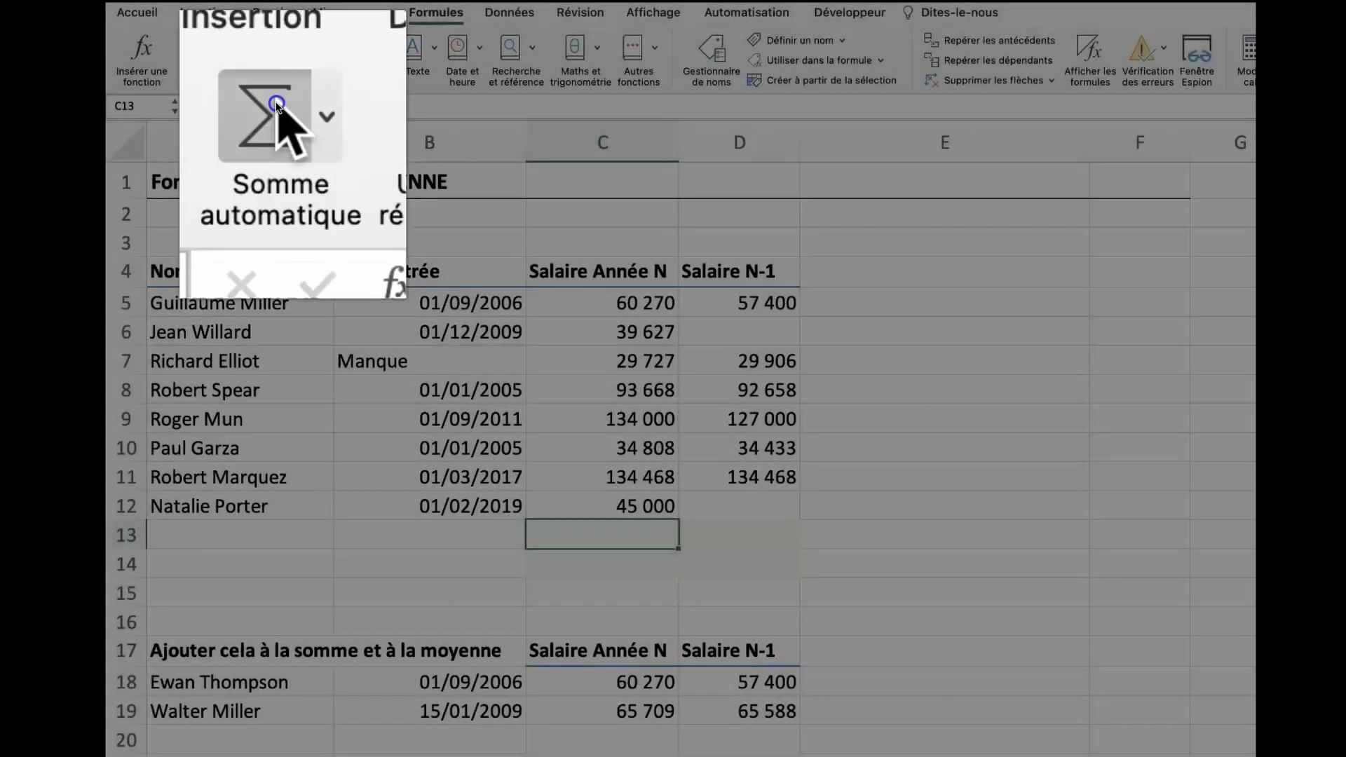
pyautogui.click(213, 48)
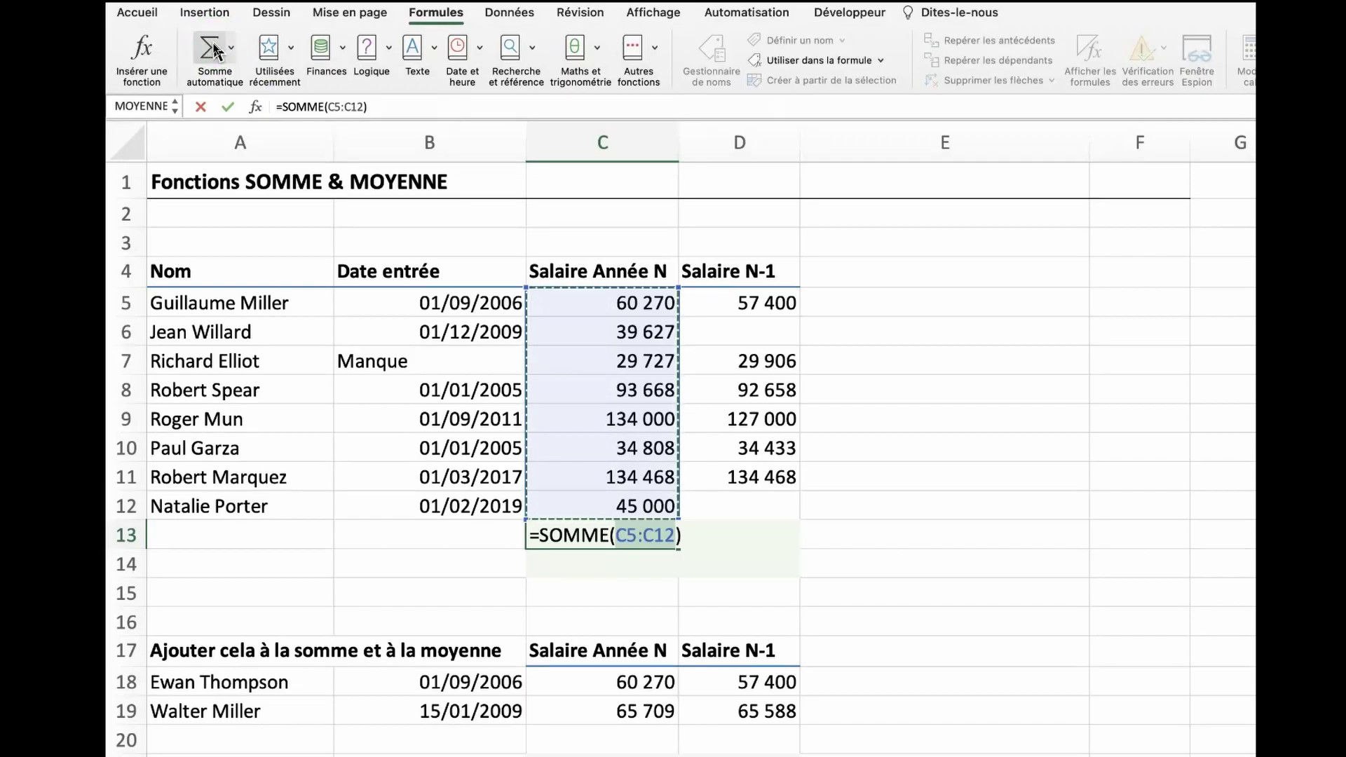
pyautogui.press('Return')
# Step: AutoSum the Salaire N-1 column into D13, giving 418 465
pyautogui.click(728, 541)
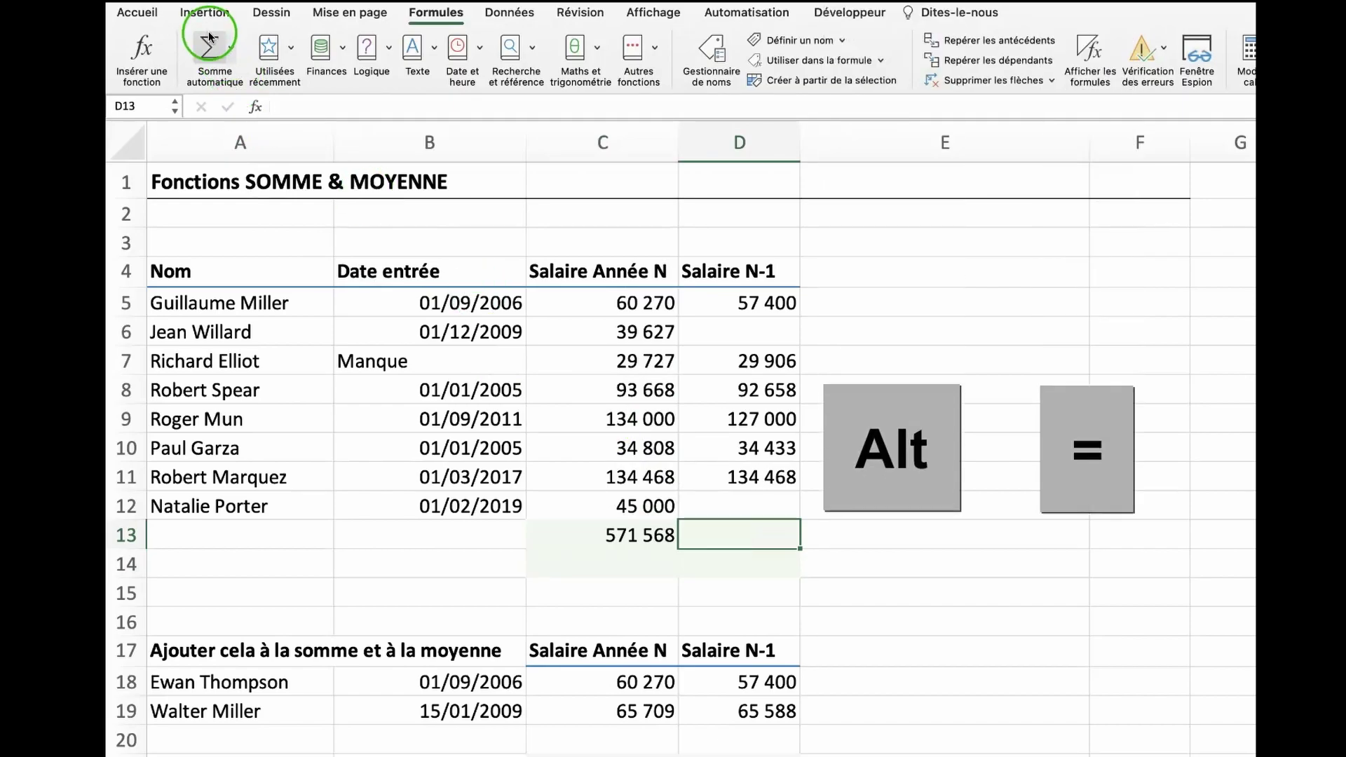
pyautogui.click(209, 49)
pyautogui.press('Return')
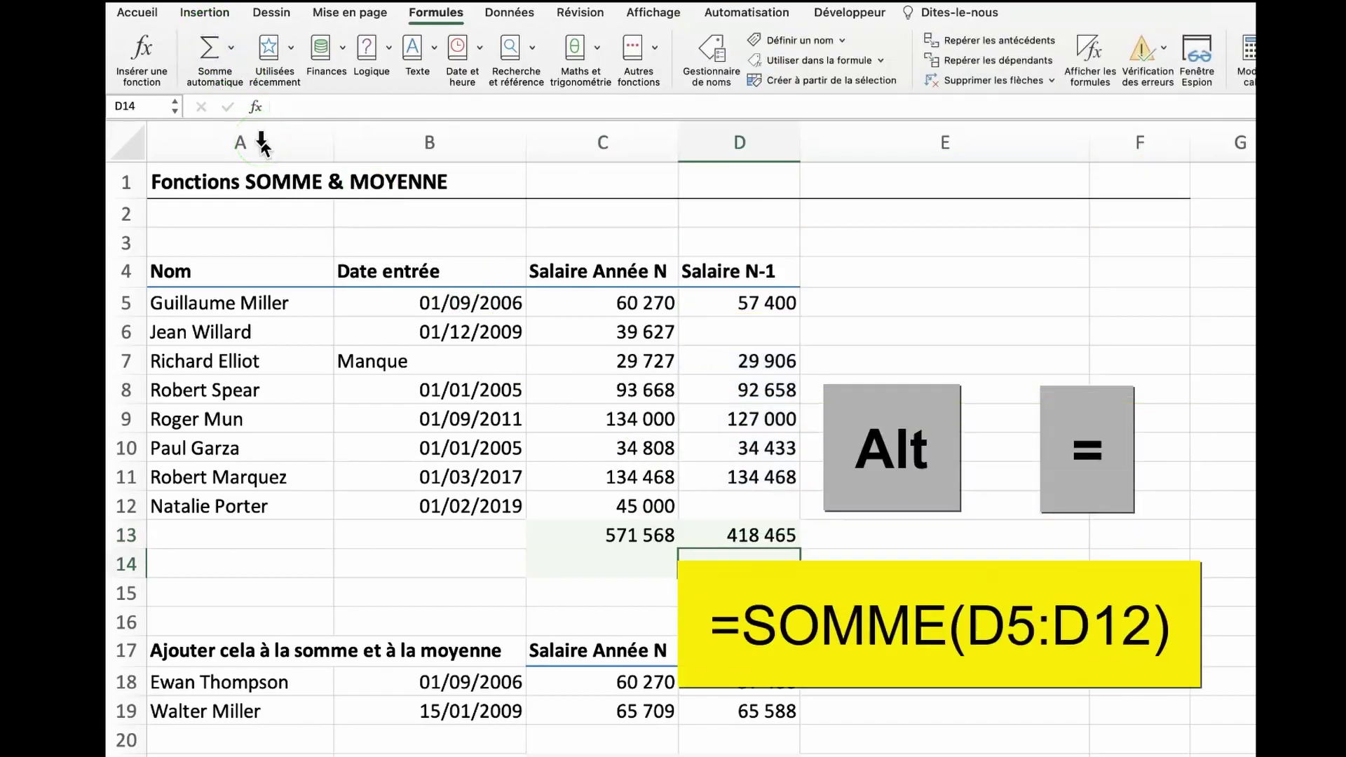
pyautogui.click(575, 565)
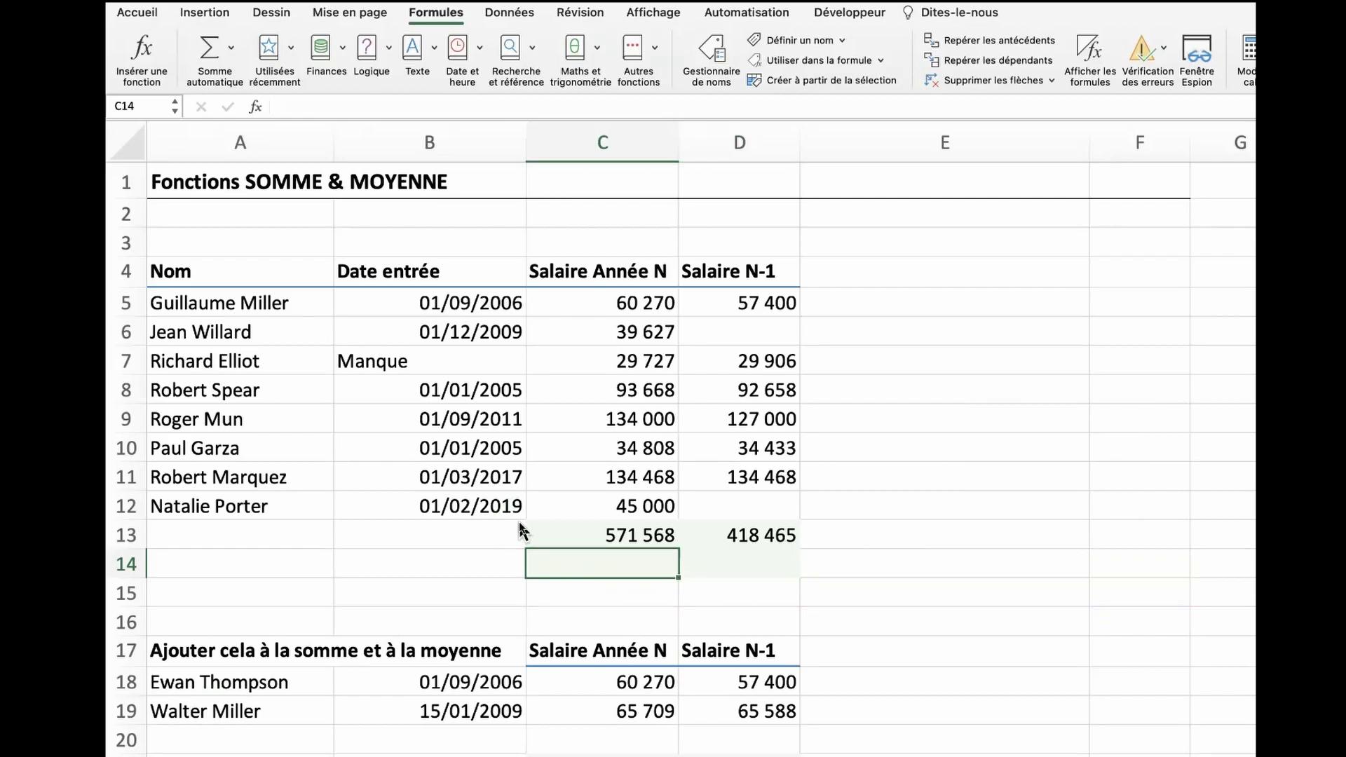
# Step: Enter =MOYENNE(C5:C12) in C14, giving an average of 71 446
pyautogui.click(616, 562)
pyautogui.write('=')
pyautogui.write('MOYENNE')
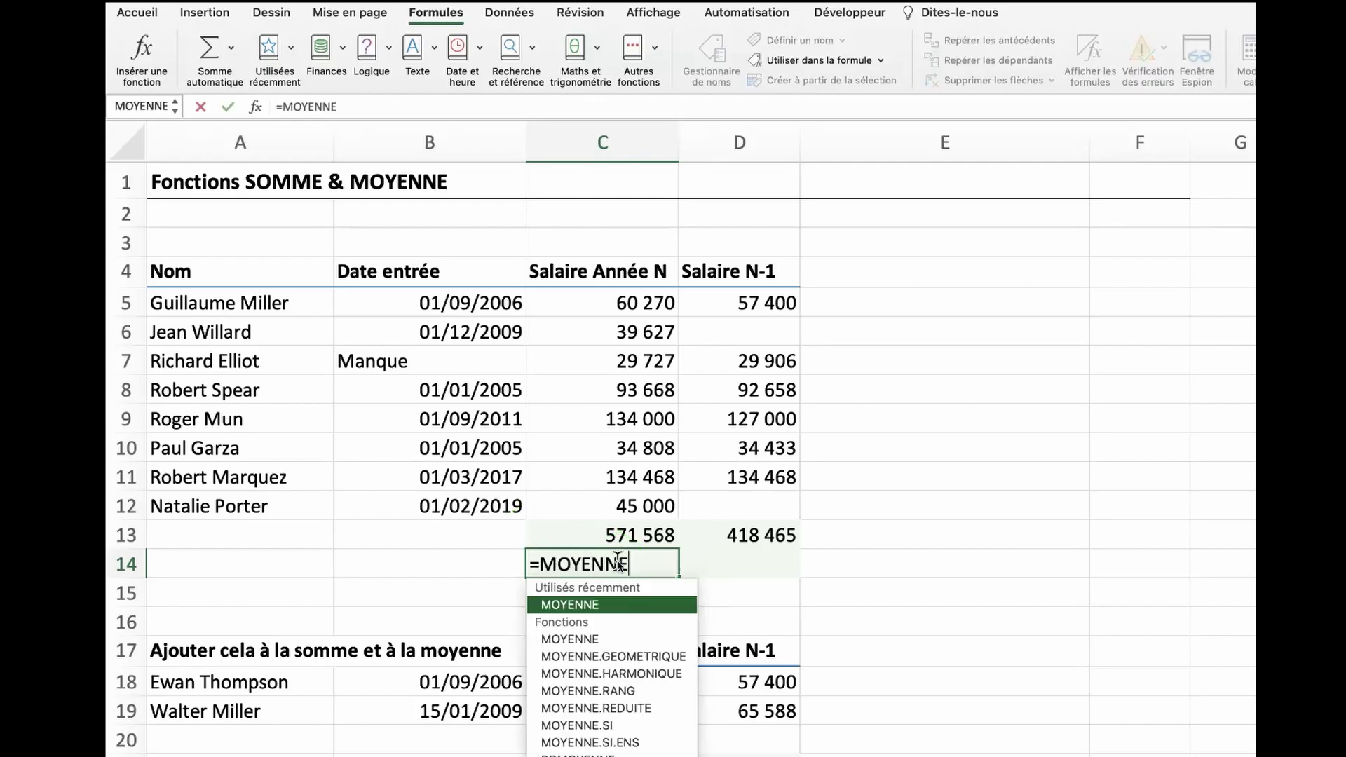
pyautogui.write('(')
pyautogui.click(668, 305)
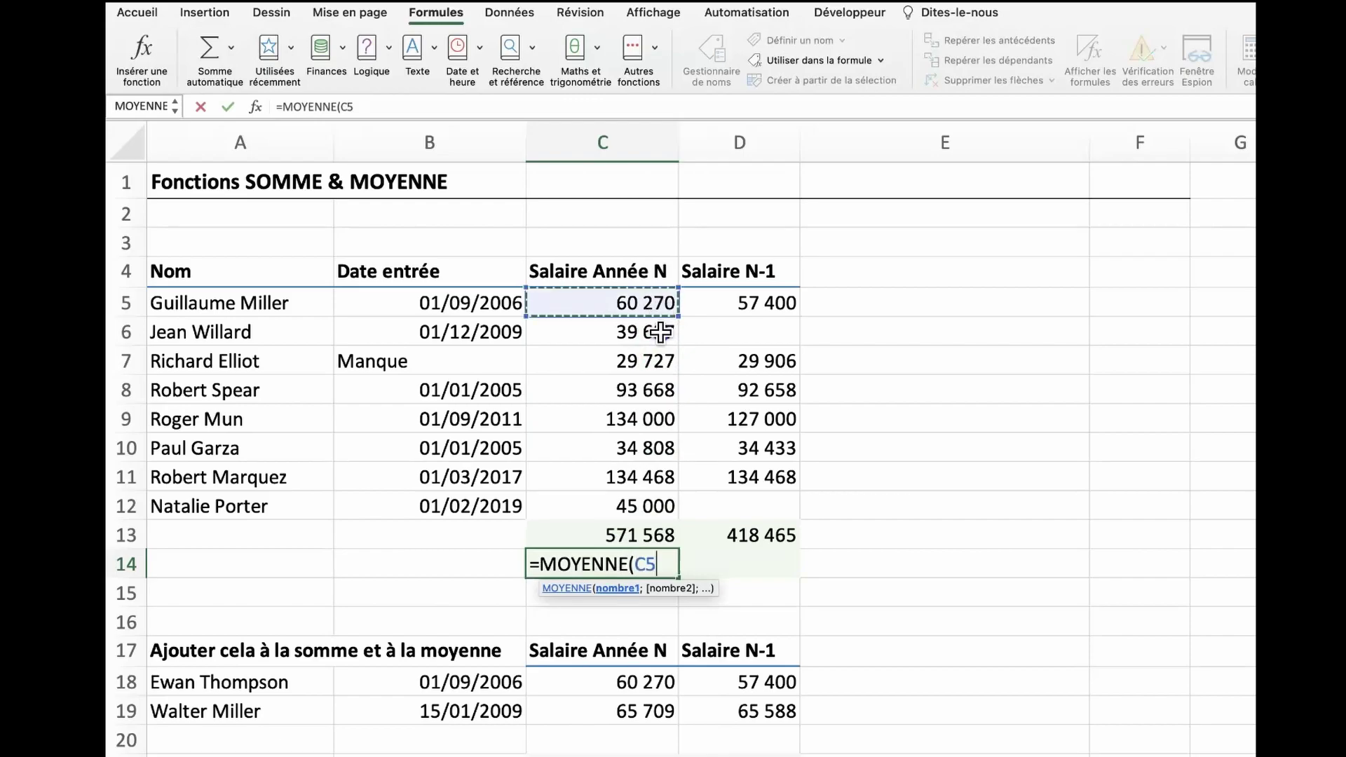
pyautogui.moveTo(661, 332); pyautogui.dragTo(627, 509)
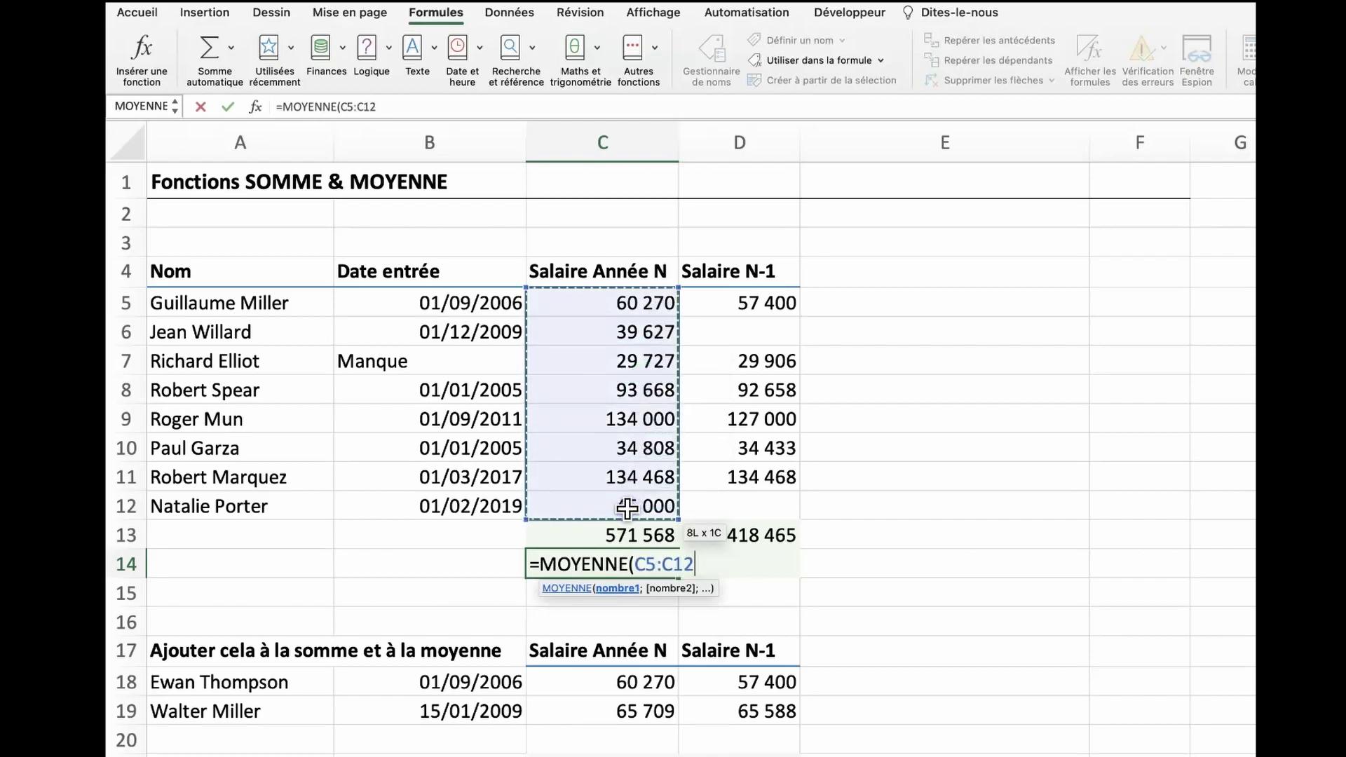
pyautogui.press('Return')
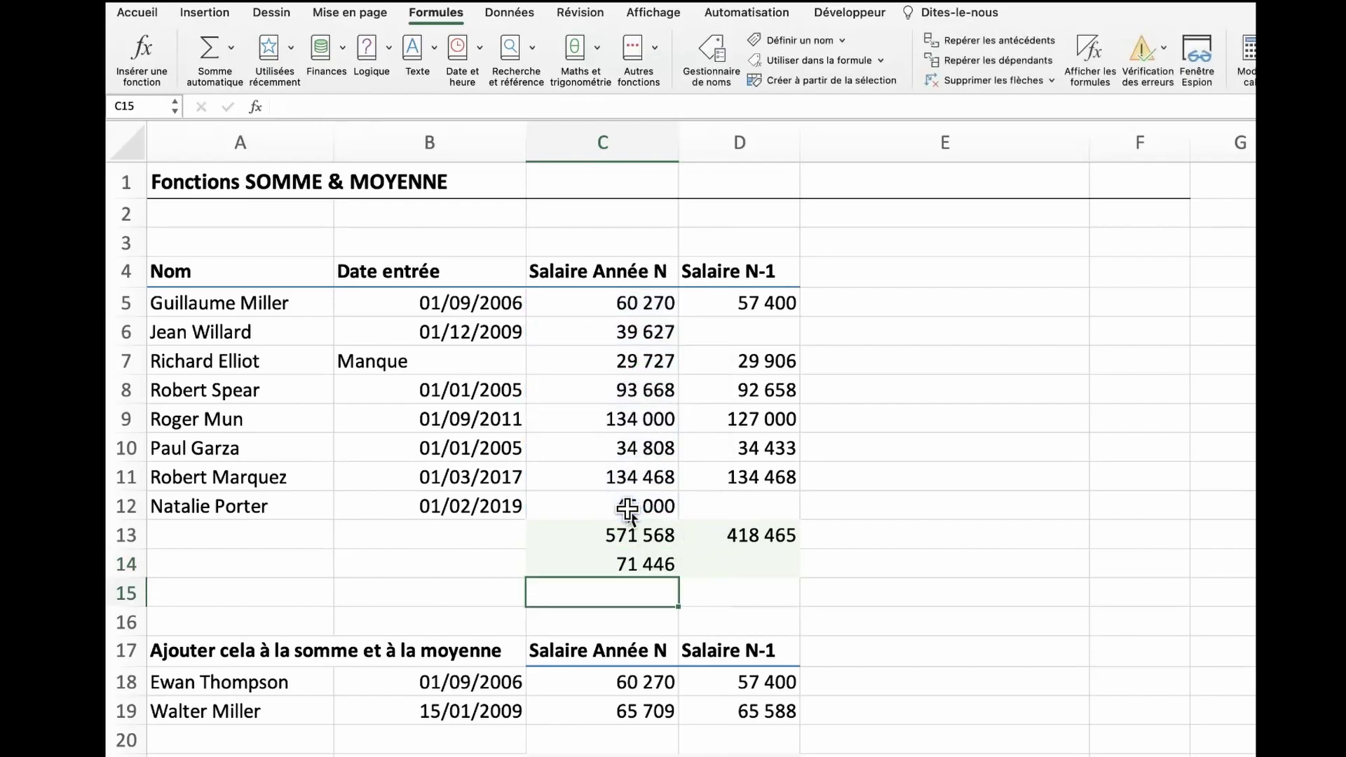
pyautogui.click(652, 594)
# Step: Insert the Moyenne AutoSum over D5:D12 in D14, giving 79 311
pyautogui.click(728, 570)
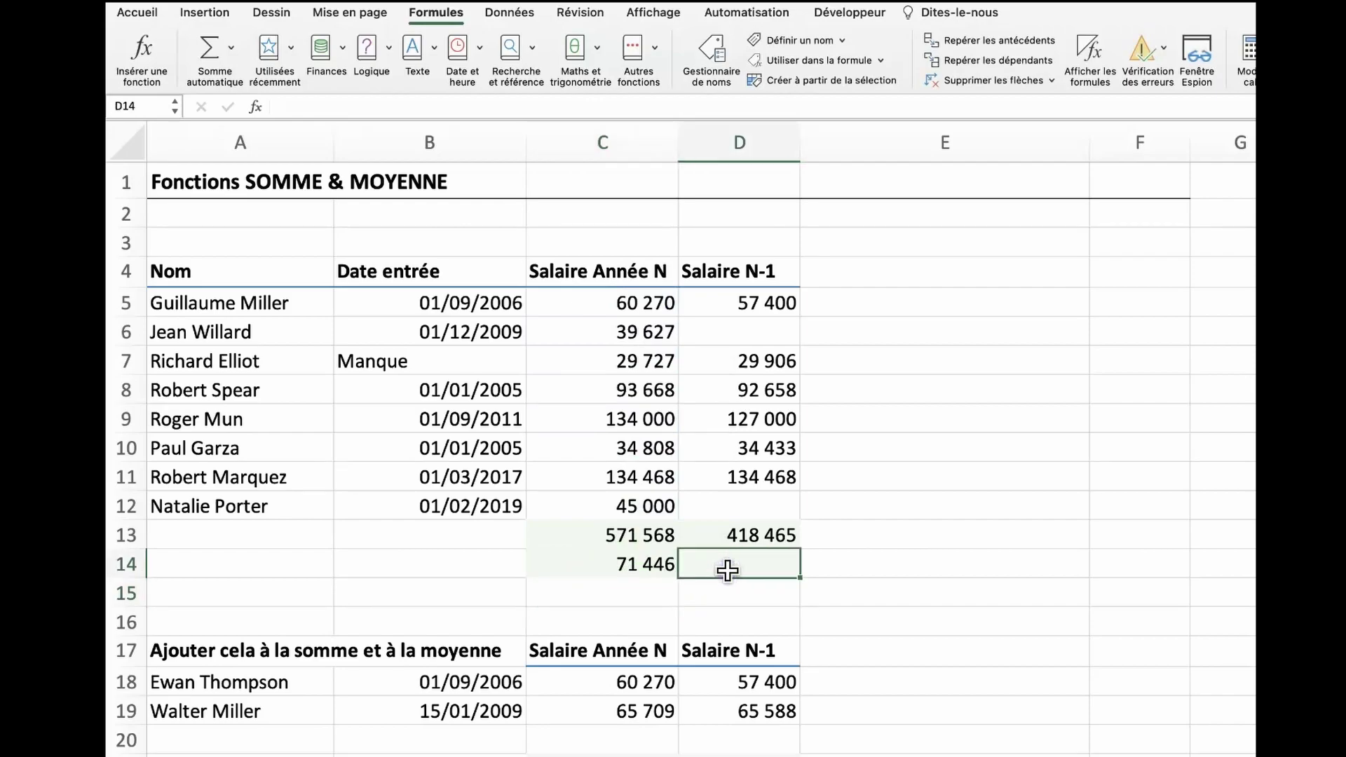
pyautogui.click(233, 50)
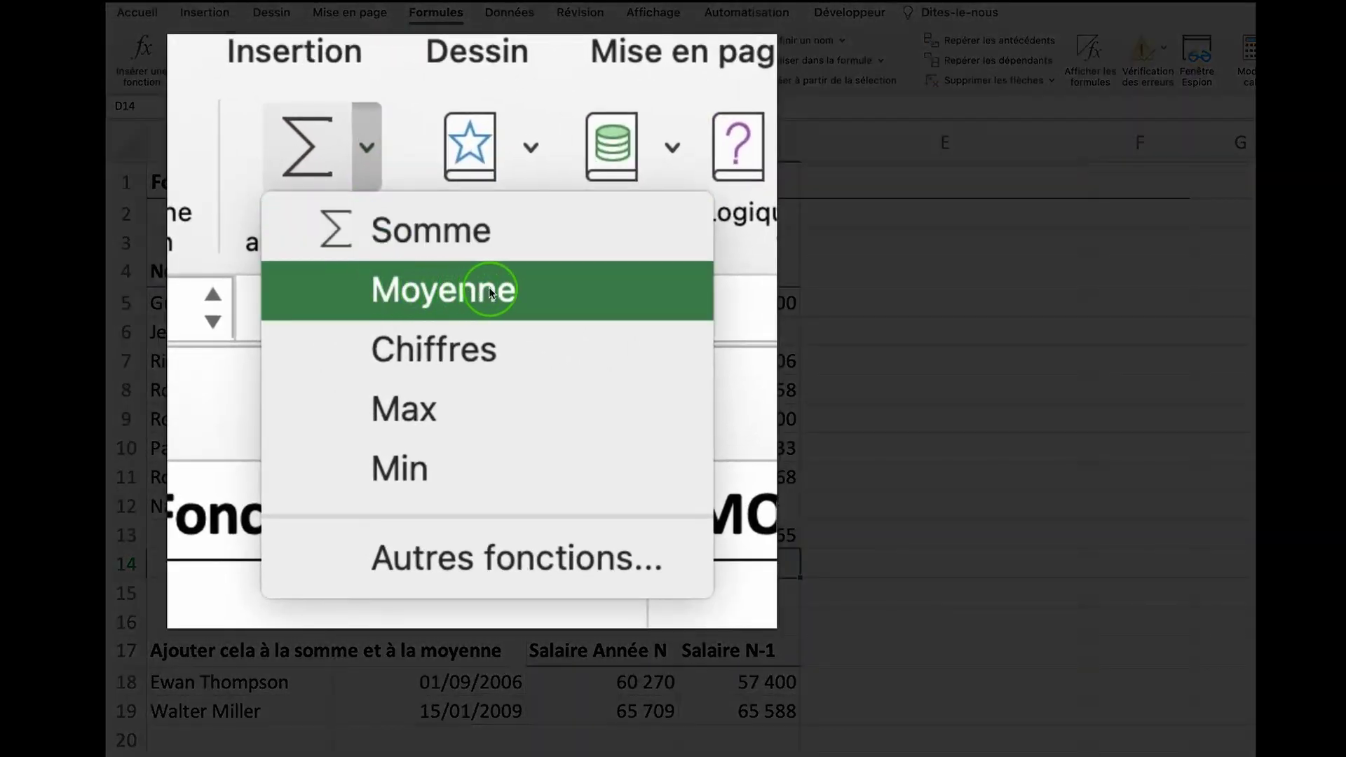
pyautogui.click(493, 292)
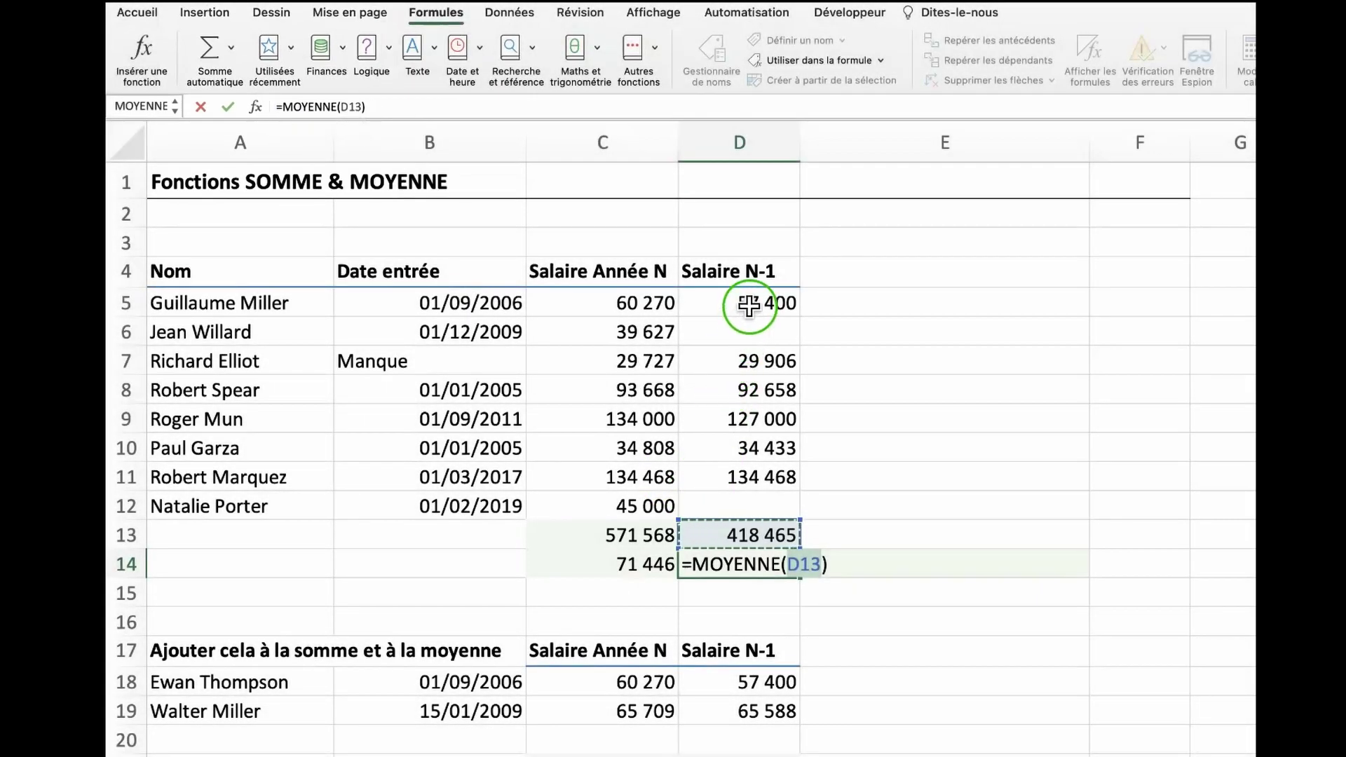
pyautogui.moveTo(748, 313); pyautogui.dragTo(737, 503)
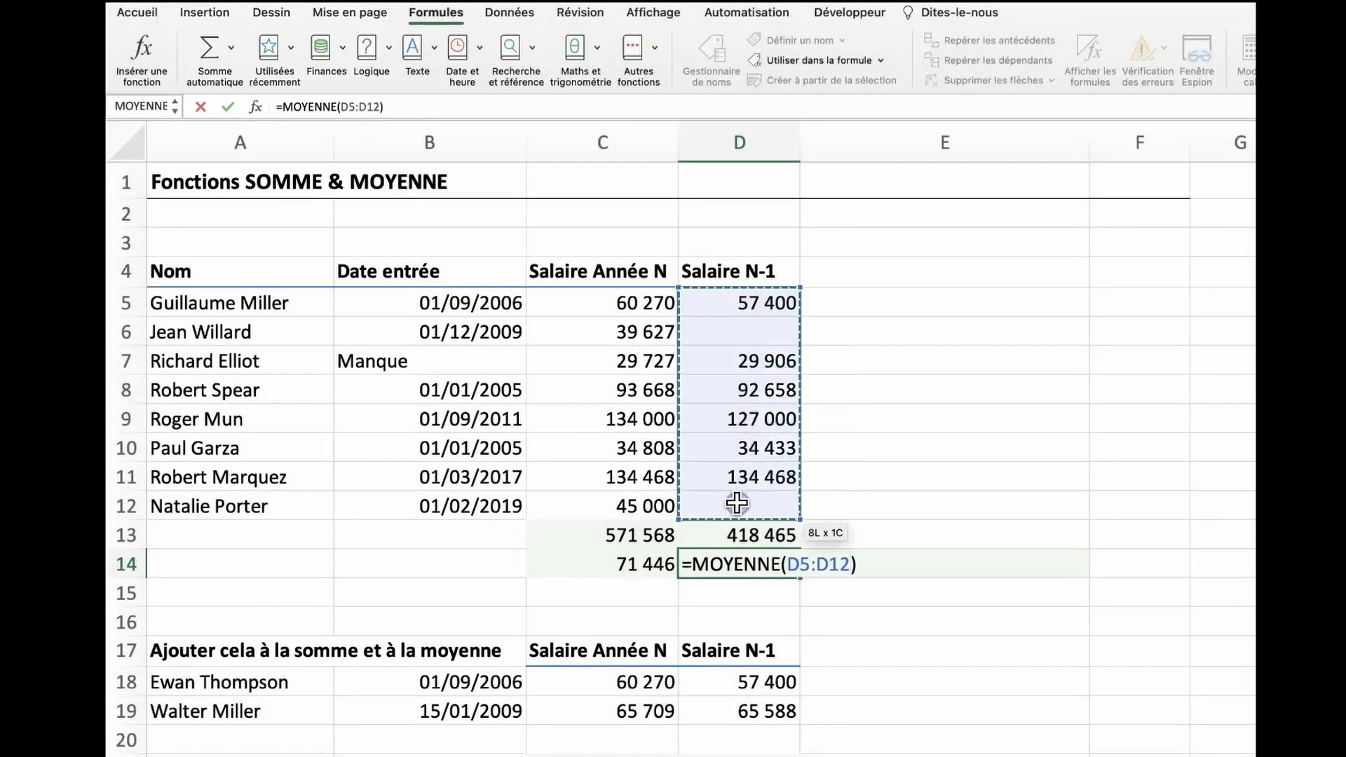
pyautogui.press('Return')
pyautogui.scroll(-3, 734, 499)
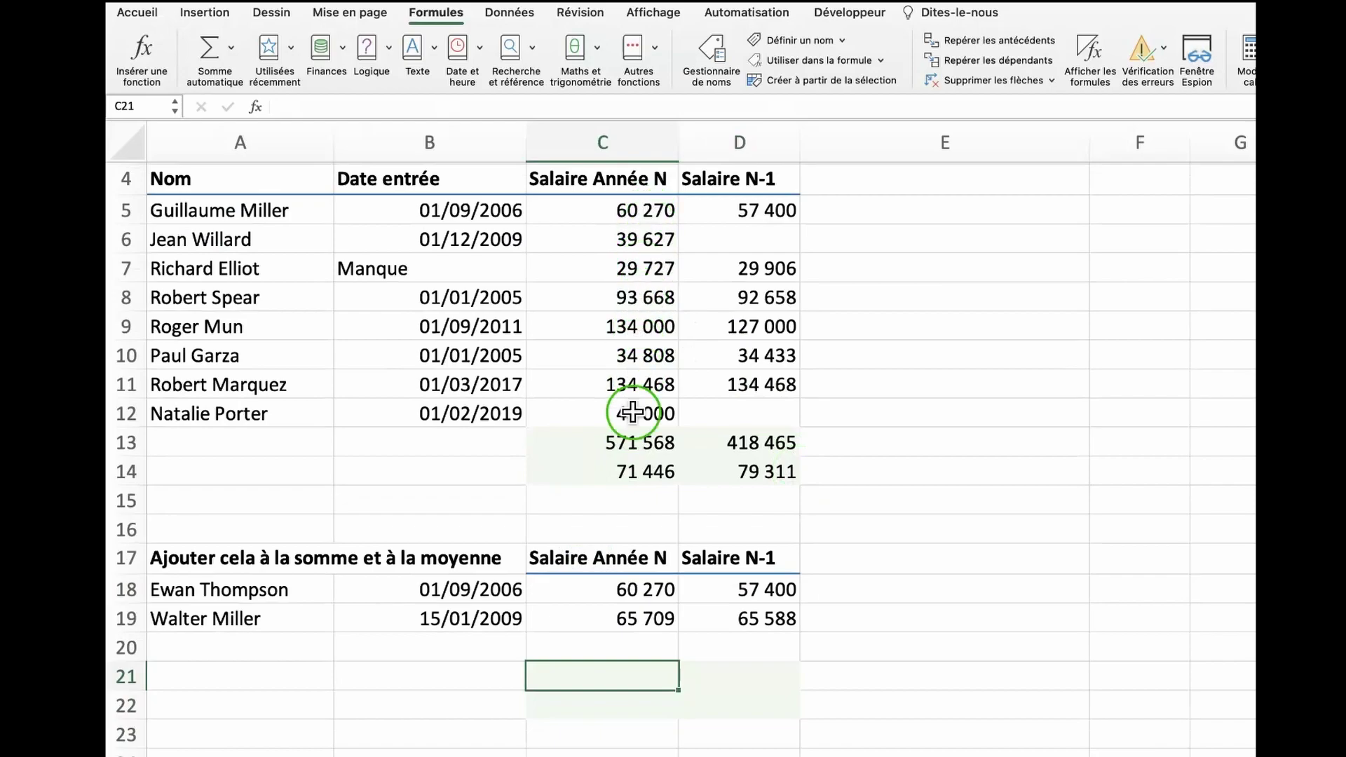
# Step: Make C21 hold =SOMME(C18:C20;C5:C12), totalling both tables' current-year salaries at 697 547
pyautogui.moveTo(635, 413); pyautogui.dragTo(633, 213)
pyautogui.click(615, 674)
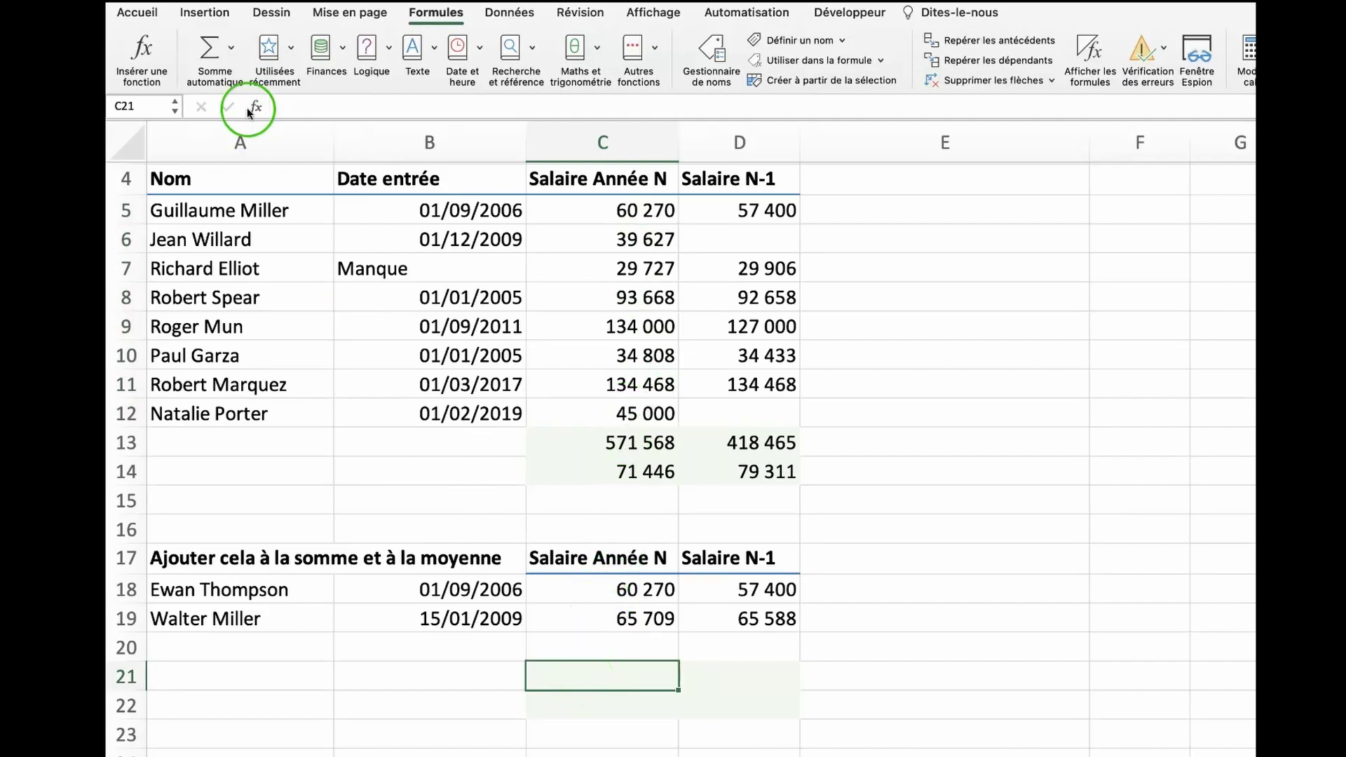
pyautogui.click(215, 62)
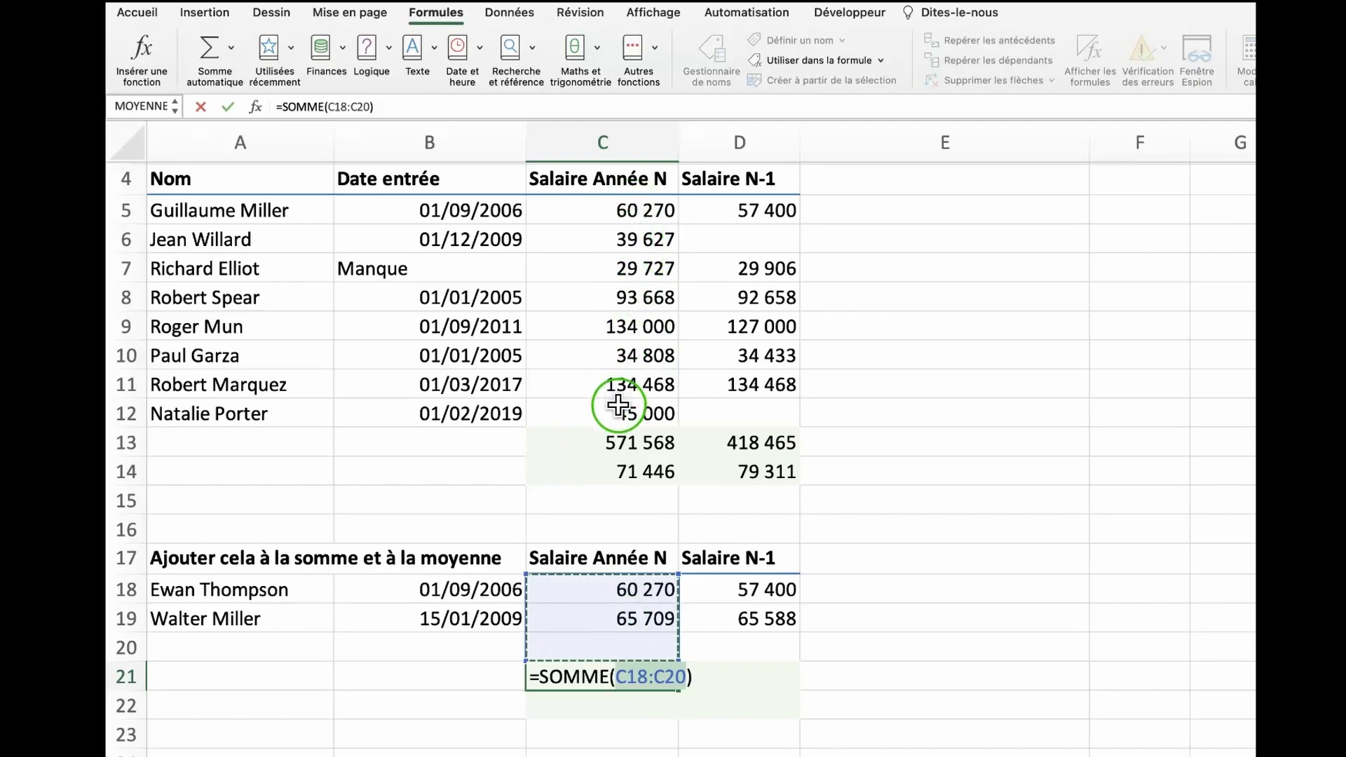
pyautogui.click(420, 108)
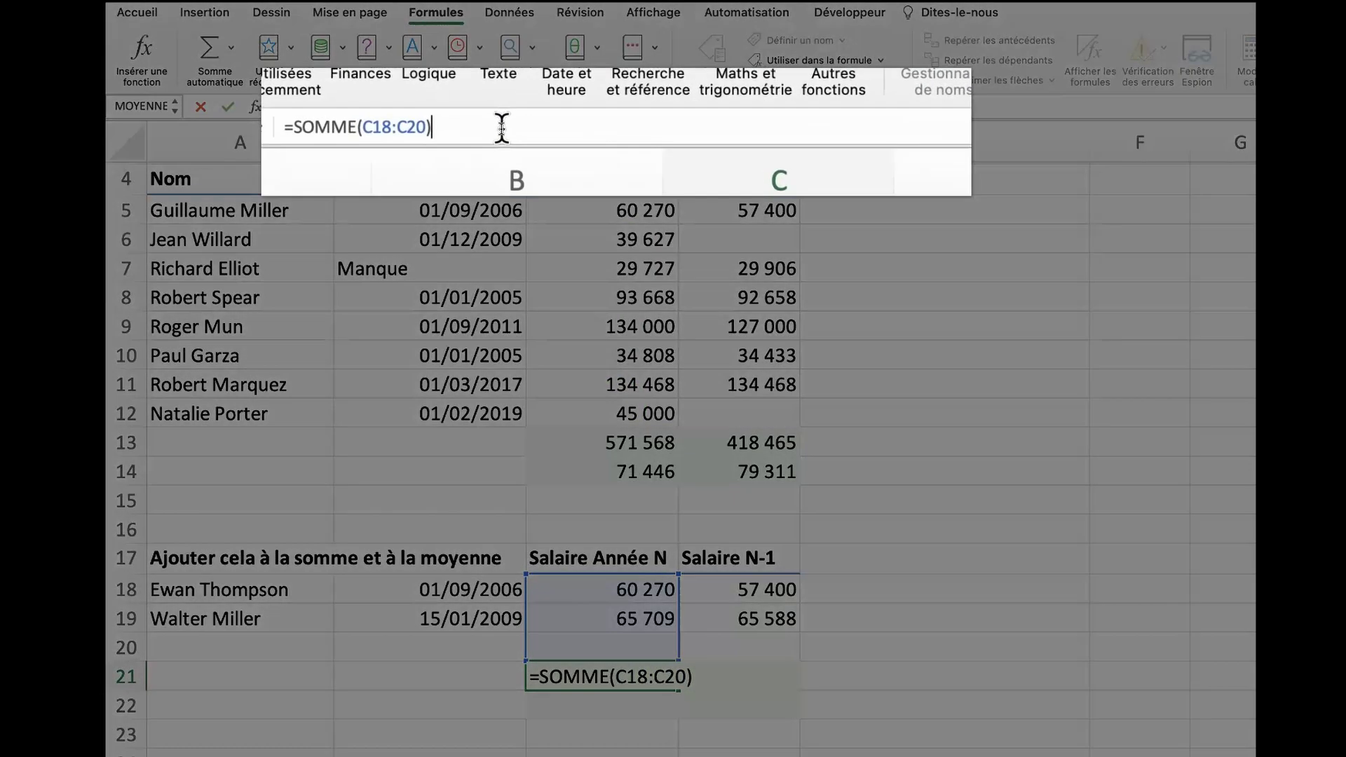
pyautogui.press('BackSpace')
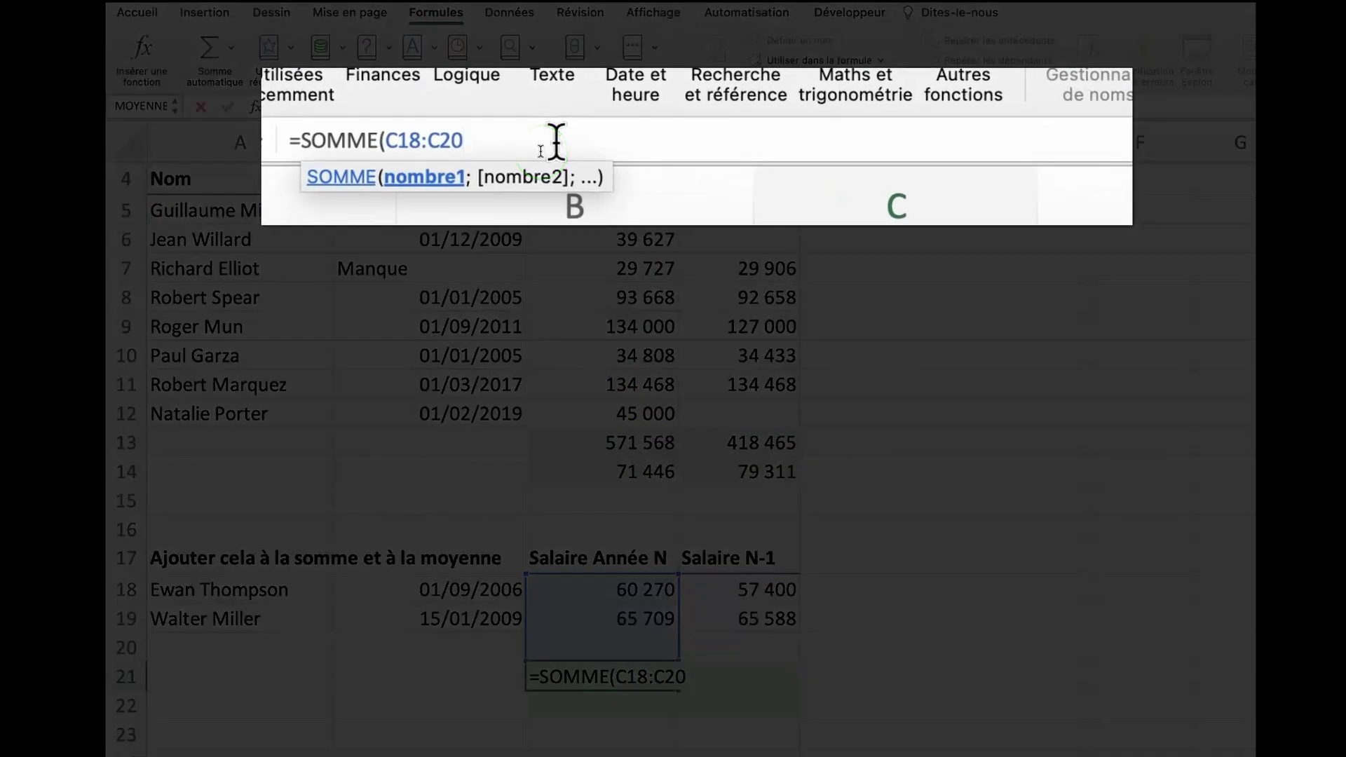
pyautogui.write(';')
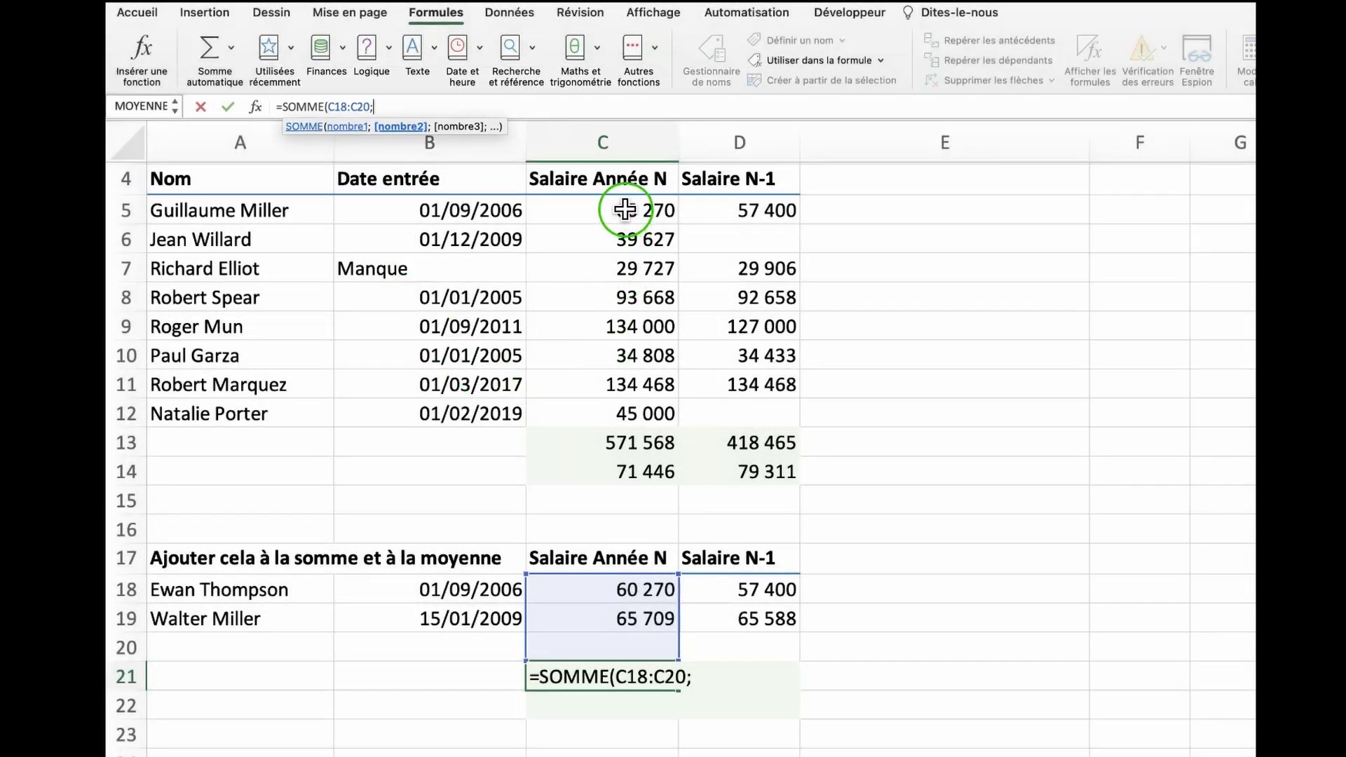
pyautogui.moveTo(624, 209); pyautogui.dragTo(593, 419)
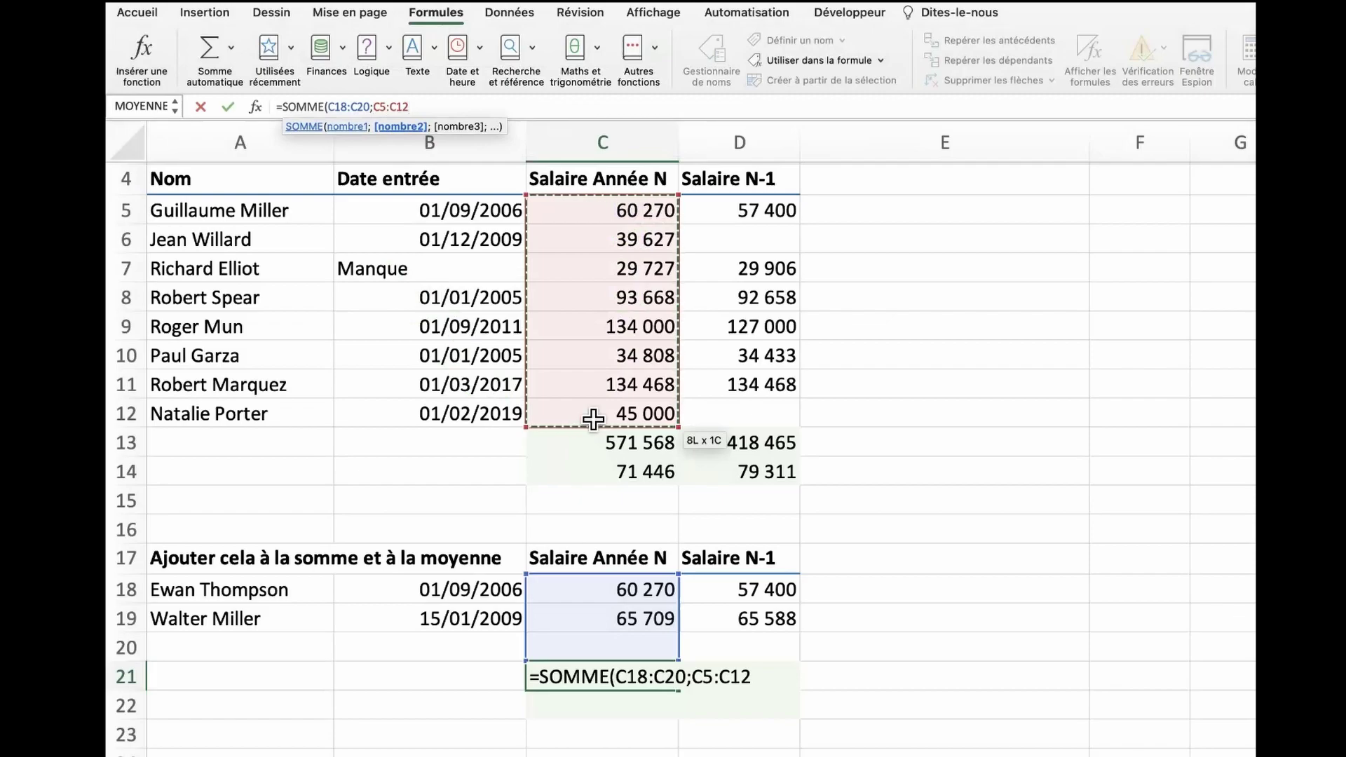
pyautogui.write(')')
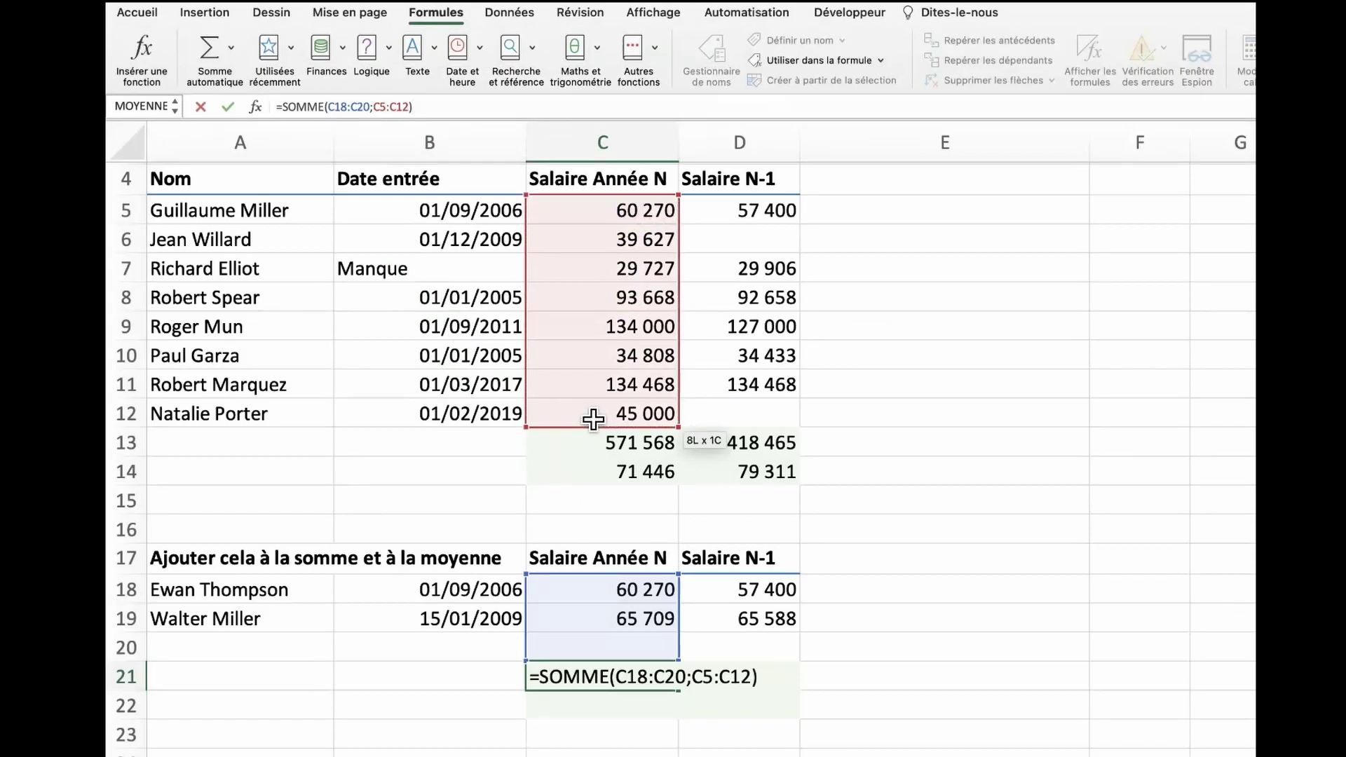
pyautogui.click(607, 701)
pyautogui.write('=')
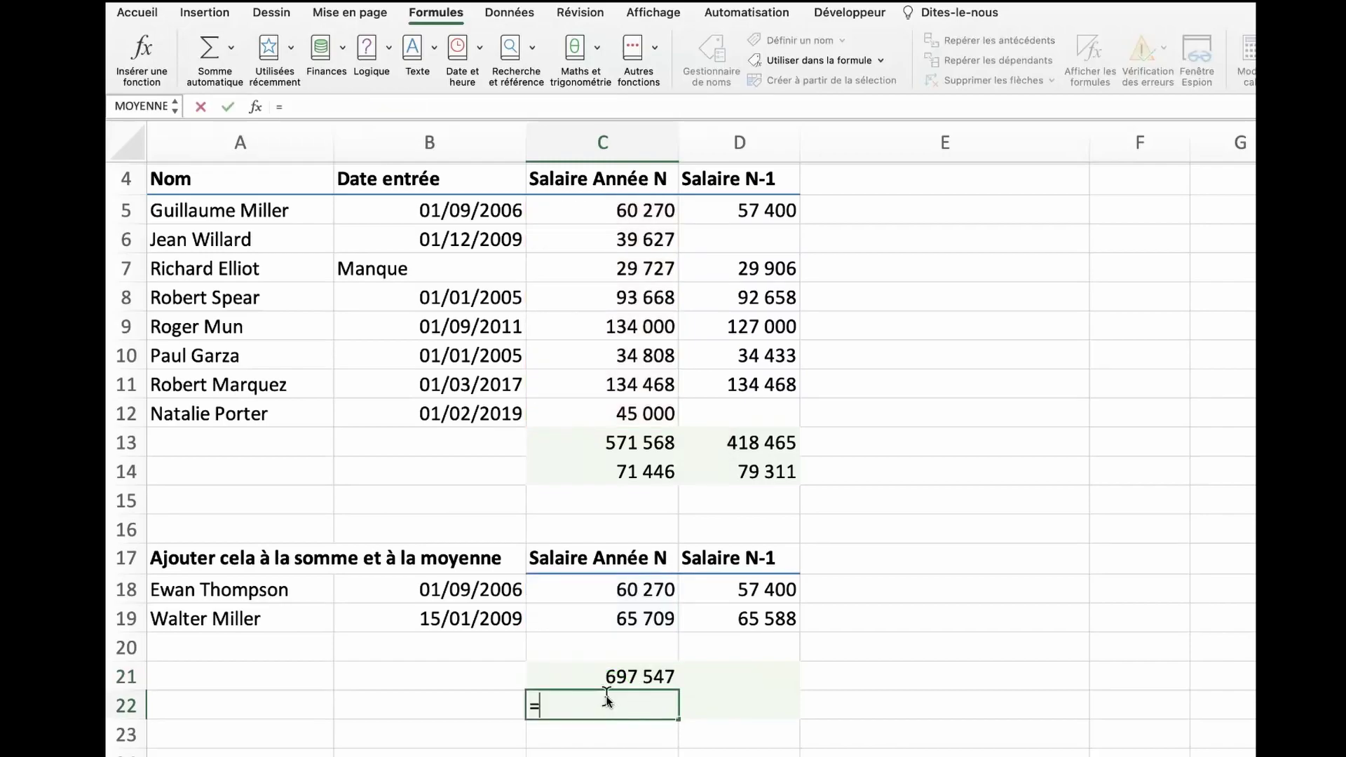
# Step: Enter =MOYENNE(C5:C12;C18:C19) in C22, giving 69 755
pyautogui.write('MOY')
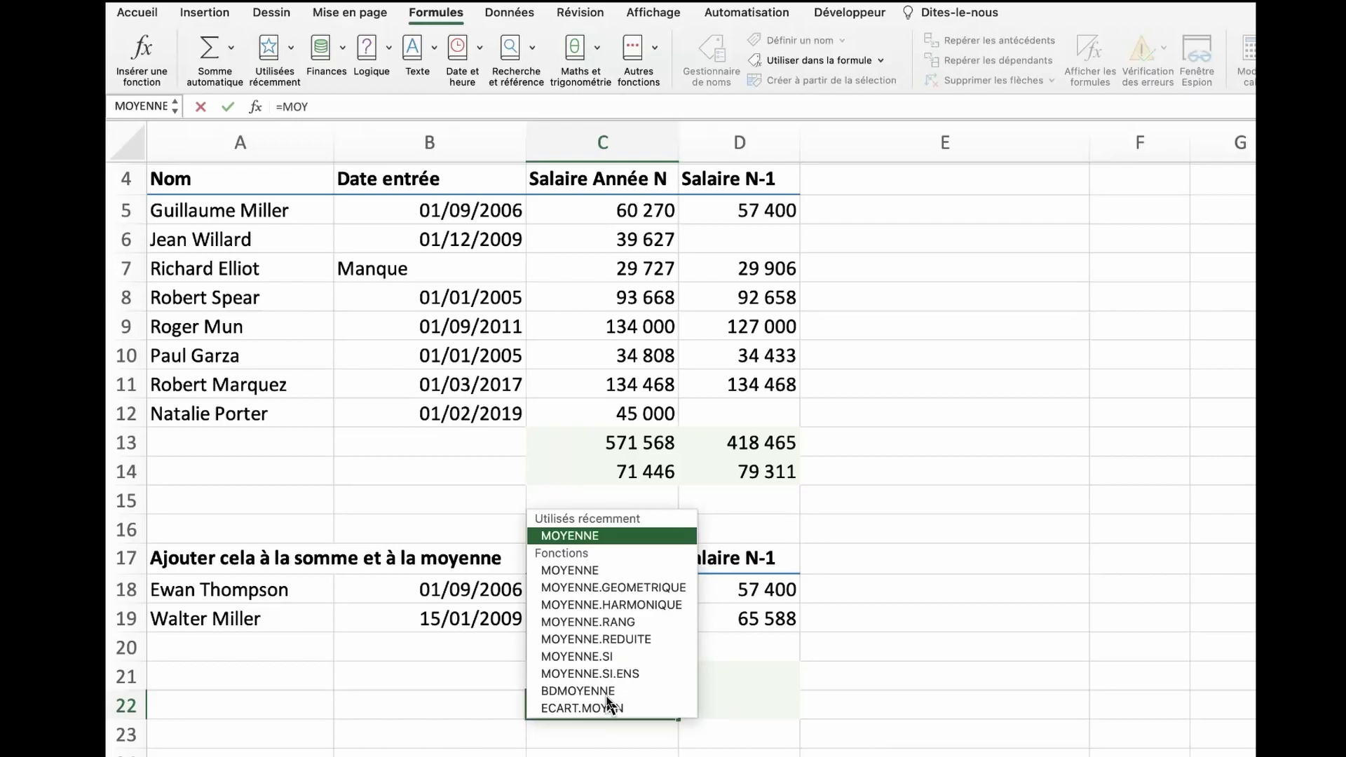
pyautogui.press('Tab')
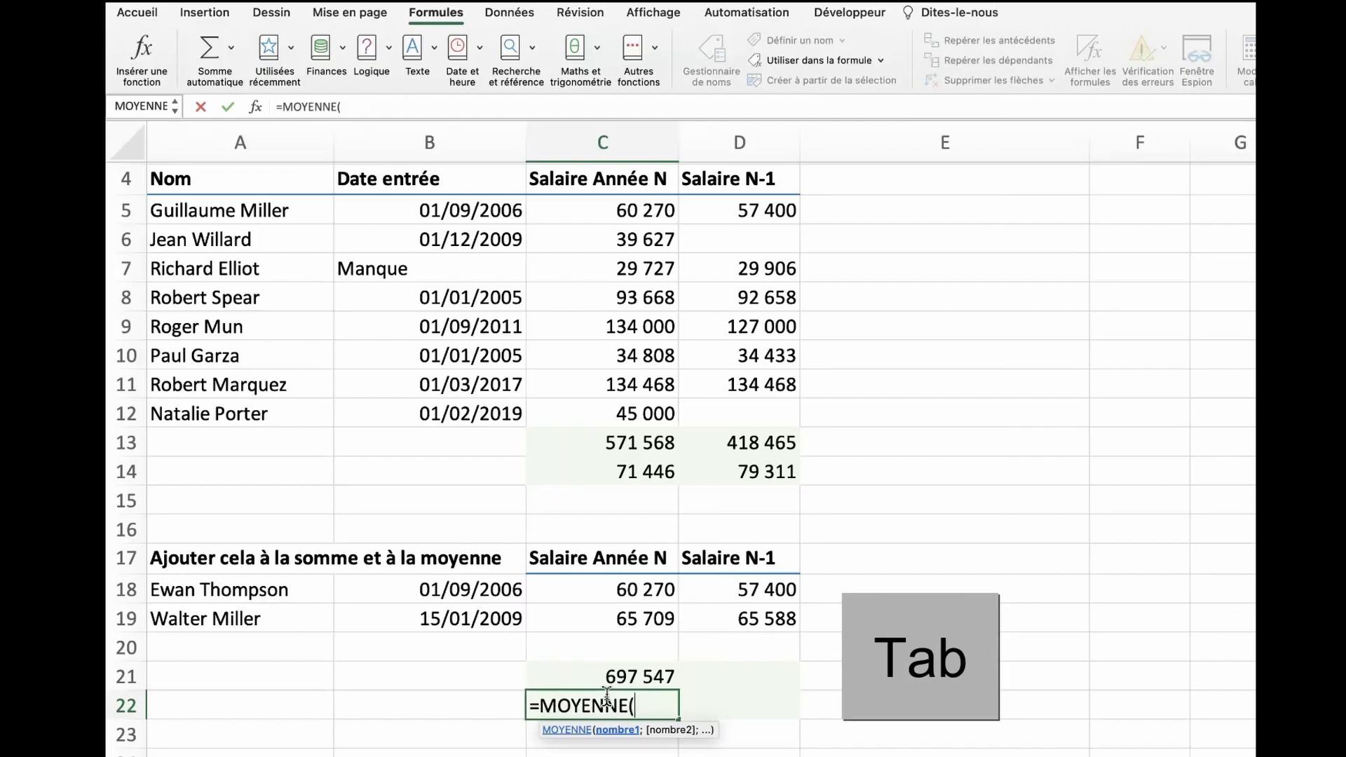
pyautogui.moveTo(621, 210); pyautogui.dragTo(619, 425)
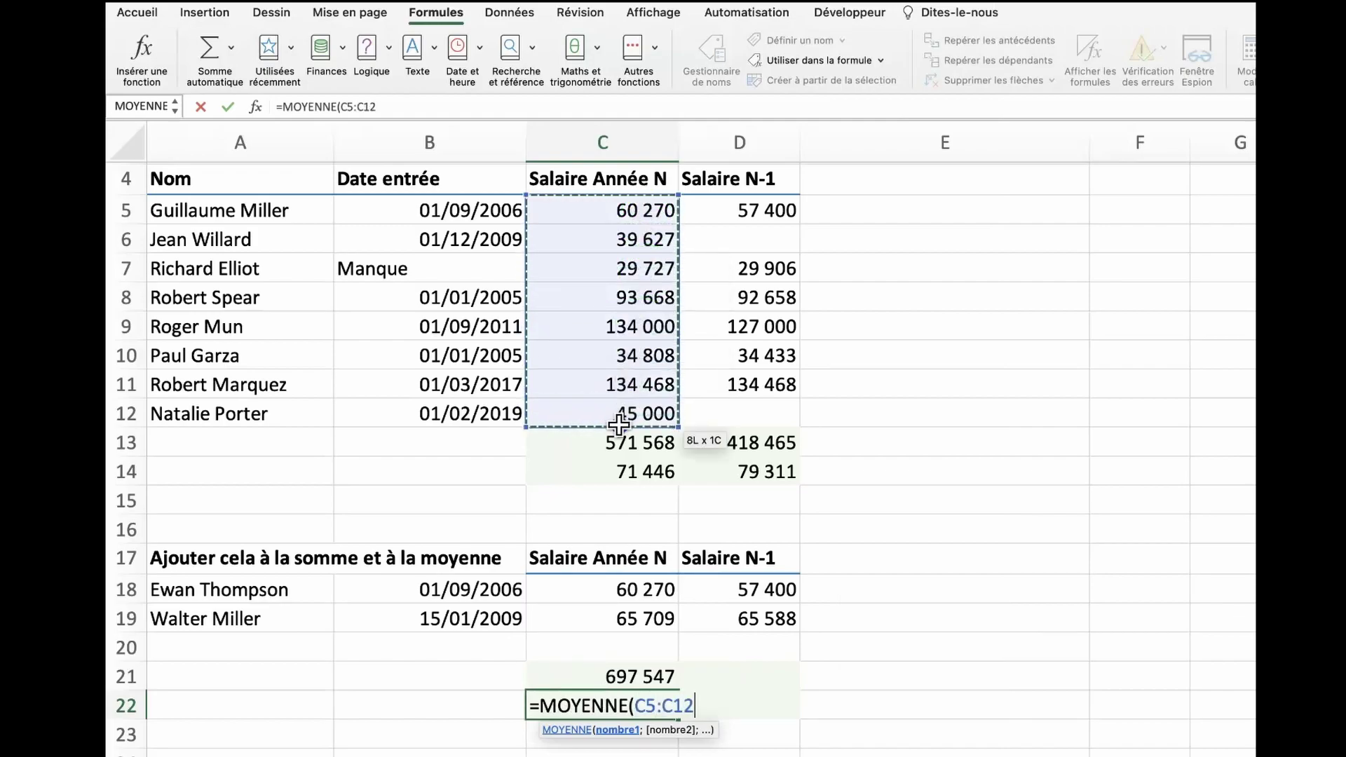
pyautogui.write(';')
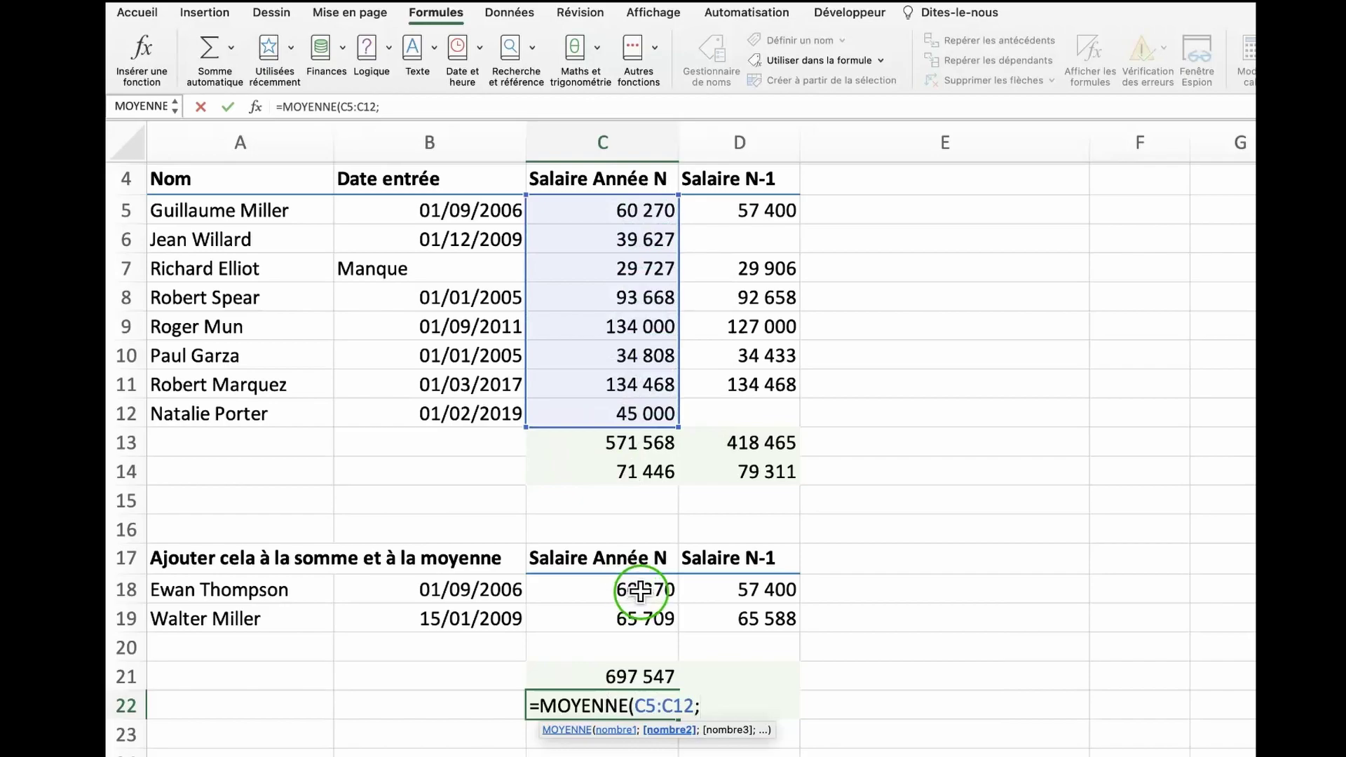
pyautogui.moveTo(627, 588); pyautogui.dragTo(642, 618)
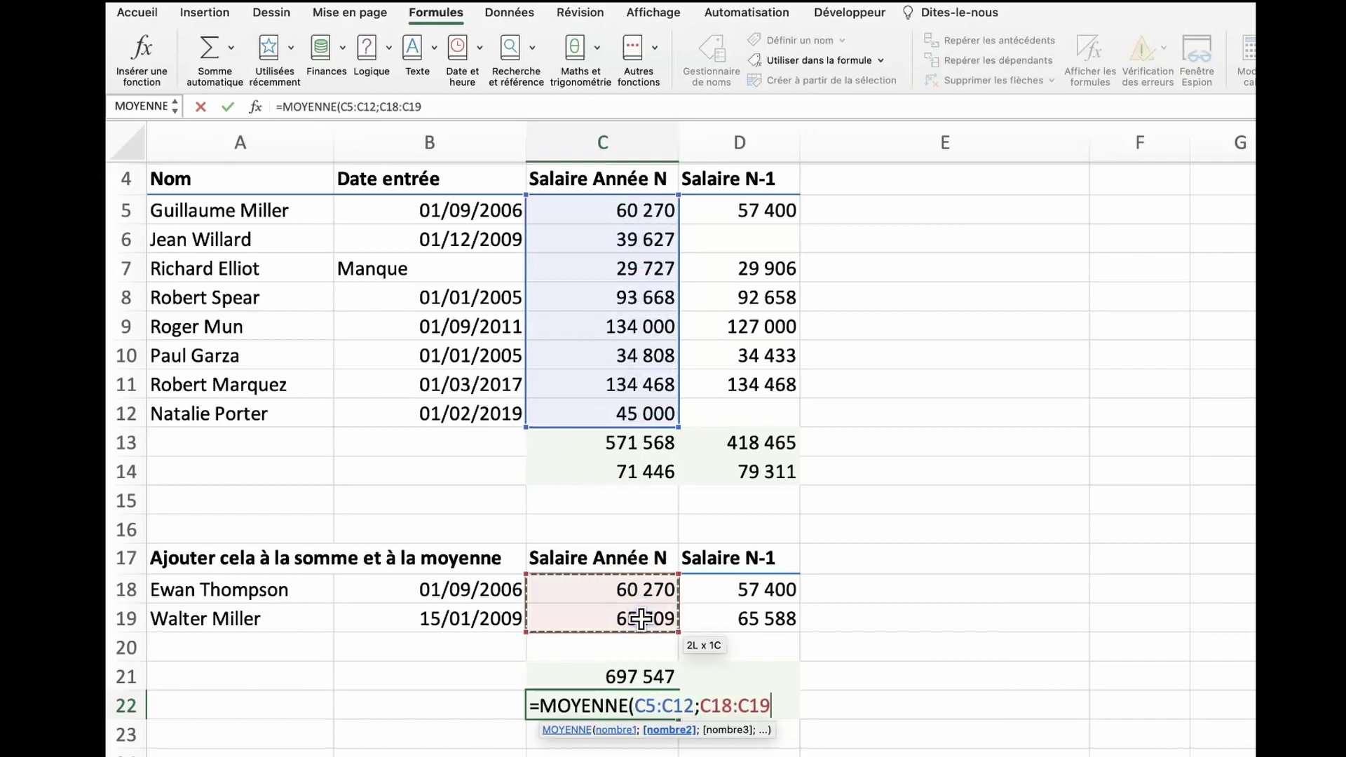
pyautogui.write(')')
pyautogui.press('Return')
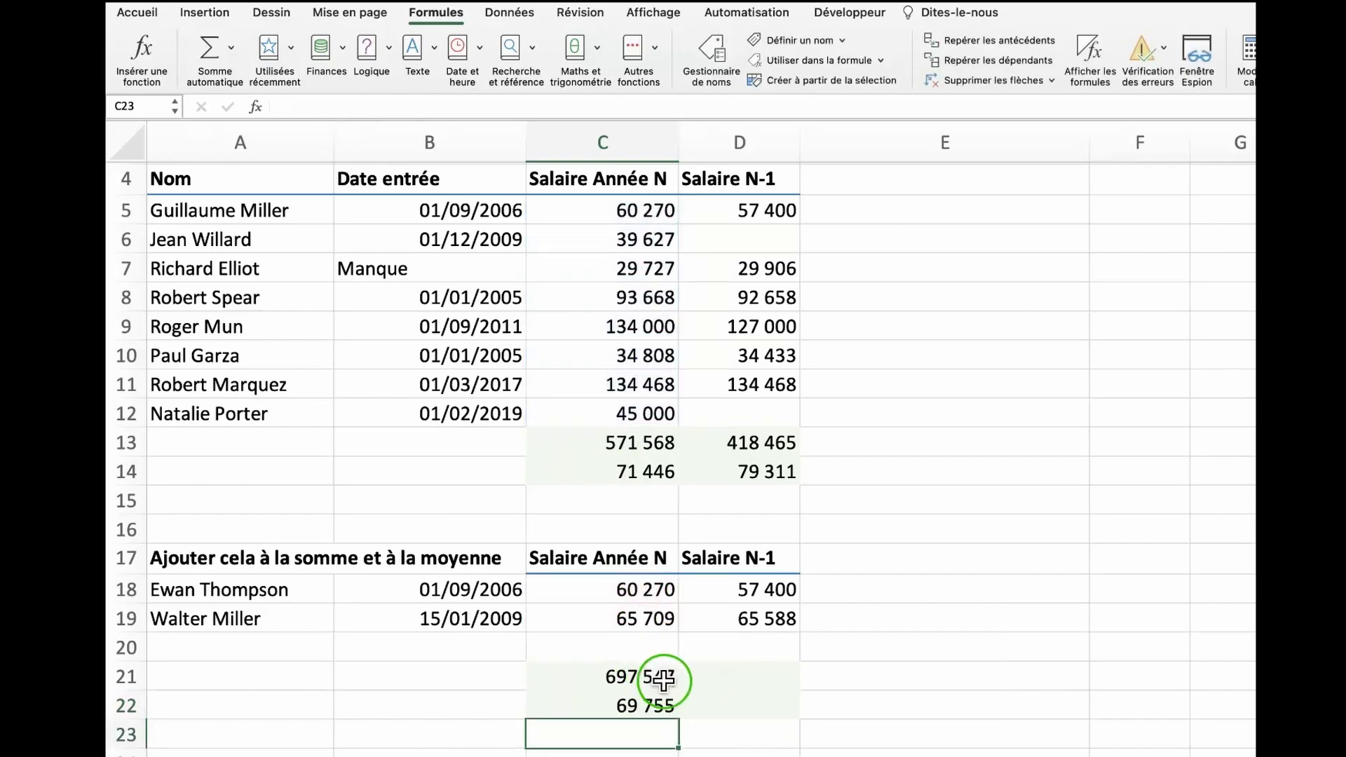
# Step: Fill C21:C22 right into D21:D22 with Ctrl+R, giving 598 853 and 74 857
pyautogui.moveTo(641, 675); pyautogui.dragTo(716, 708)
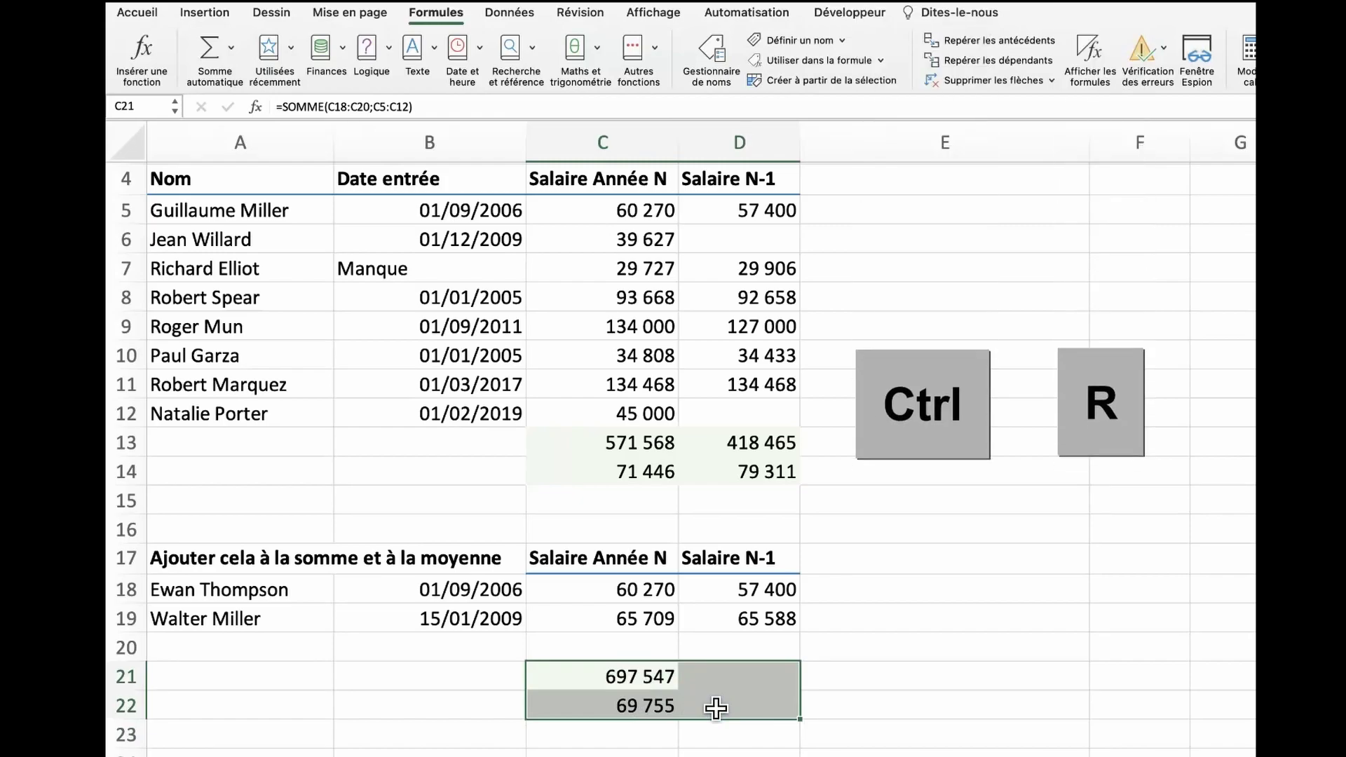
pyautogui.hotkey('ctrl', 'r')
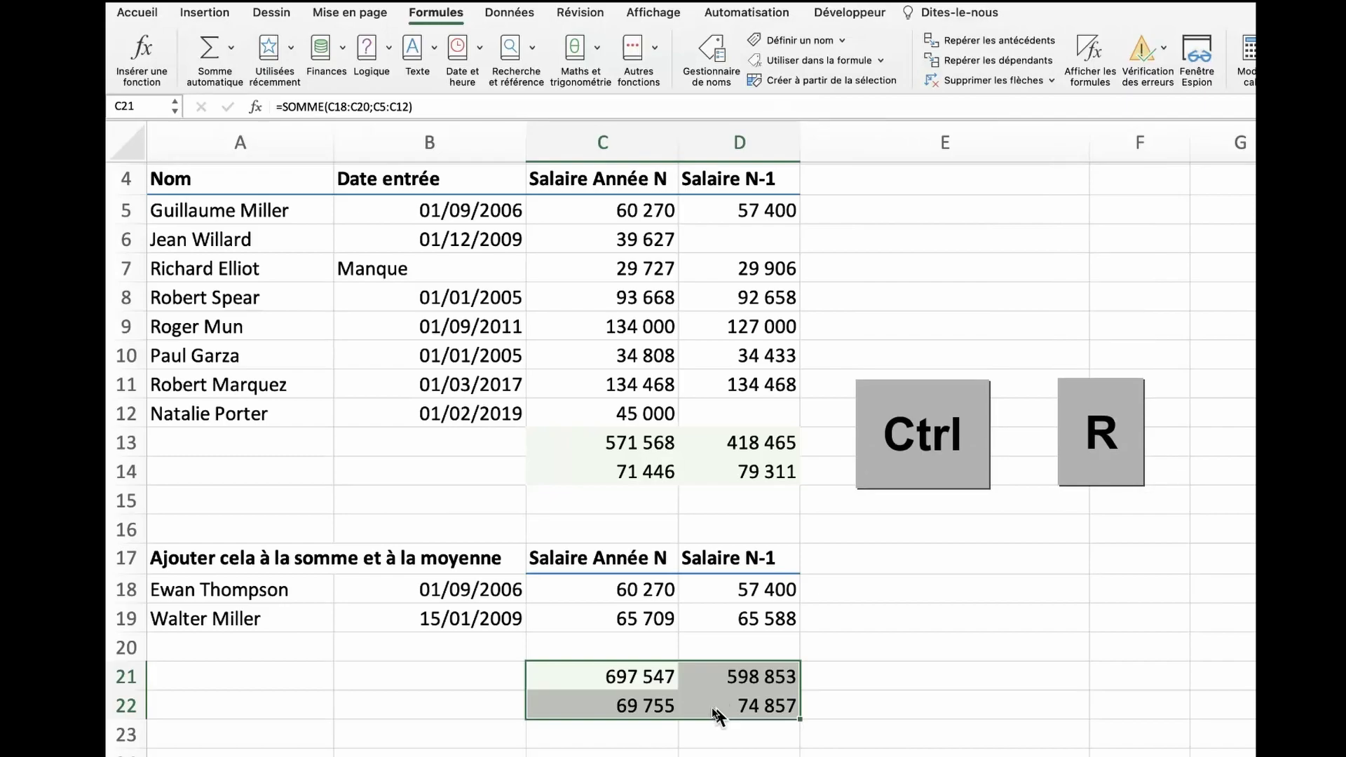
pyautogui.click(763, 683)
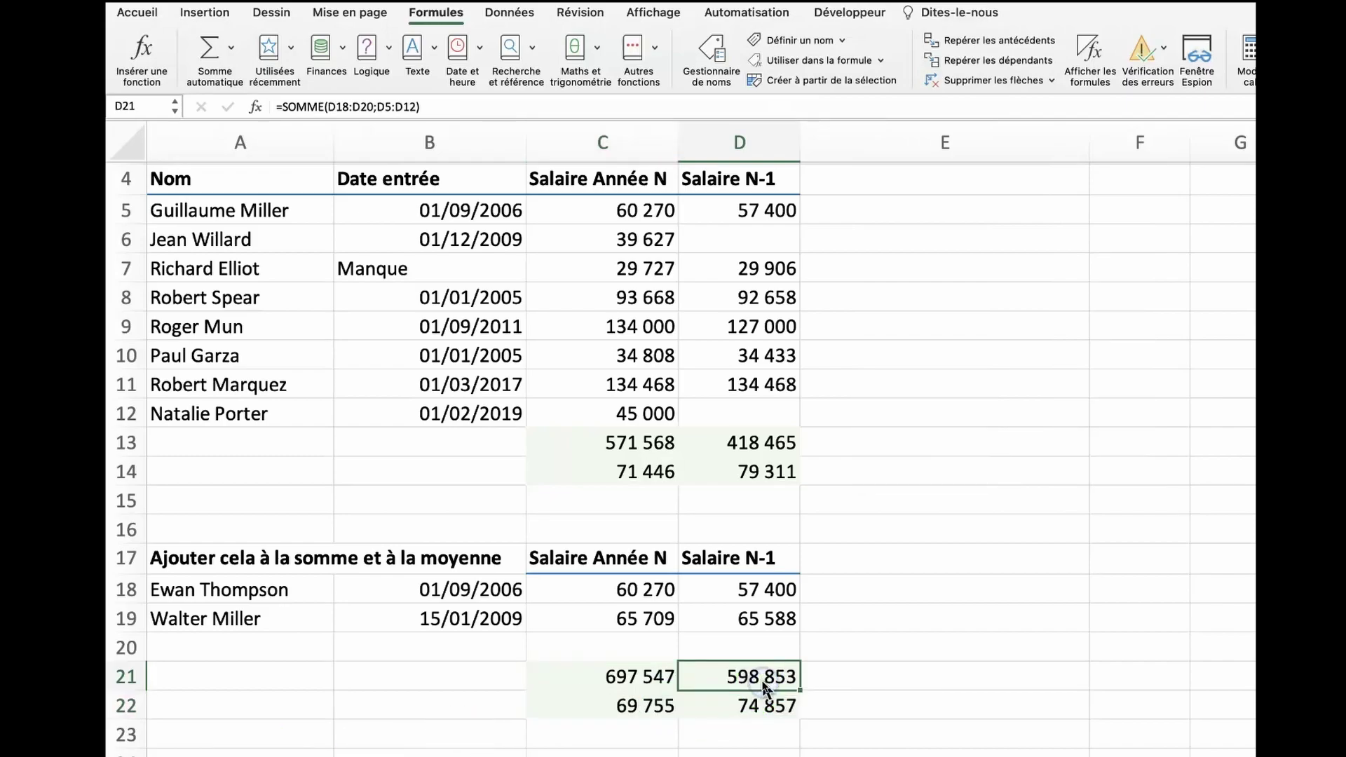
# Step: Check the adjusted ranges of the D21 sum and D22 average in the formula bar
pyautogui.click(366, 107)
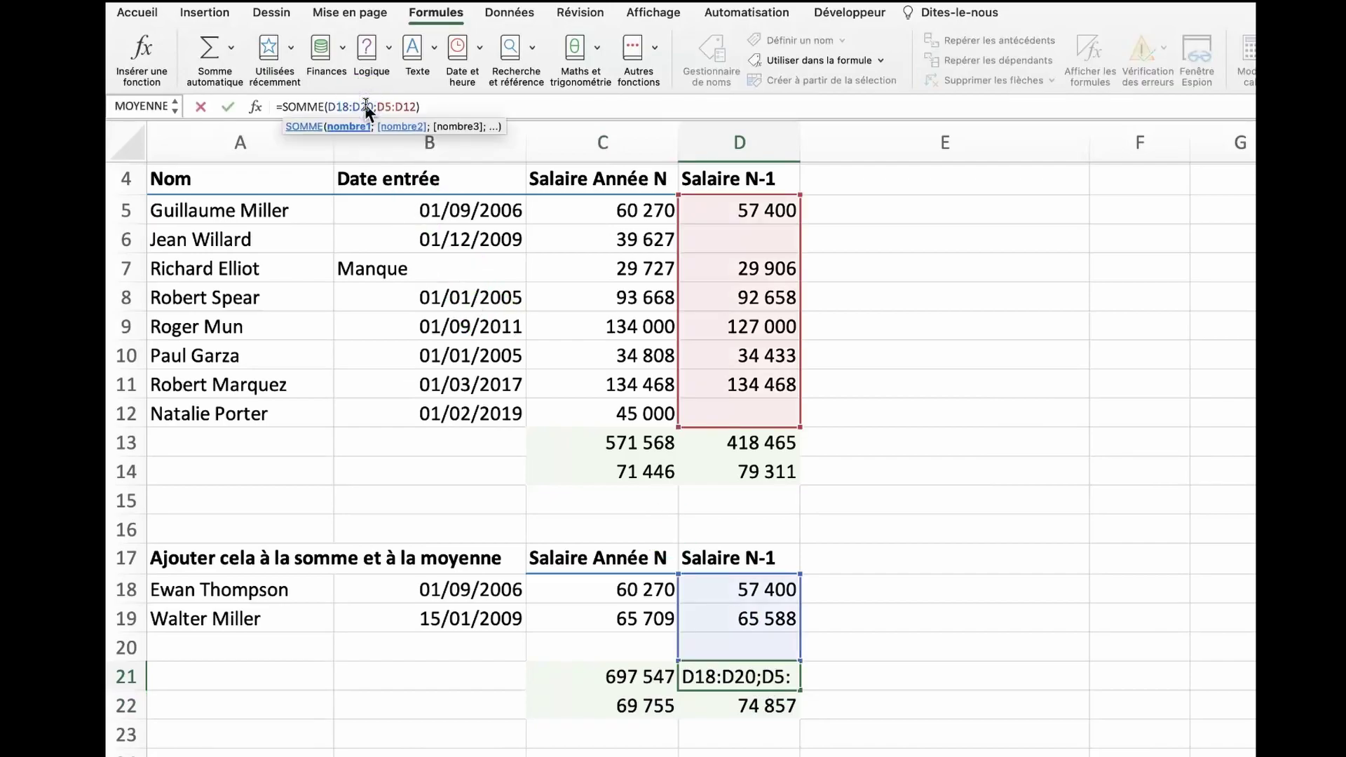
pyautogui.press('Return')
pyautogui.click(453, 49)
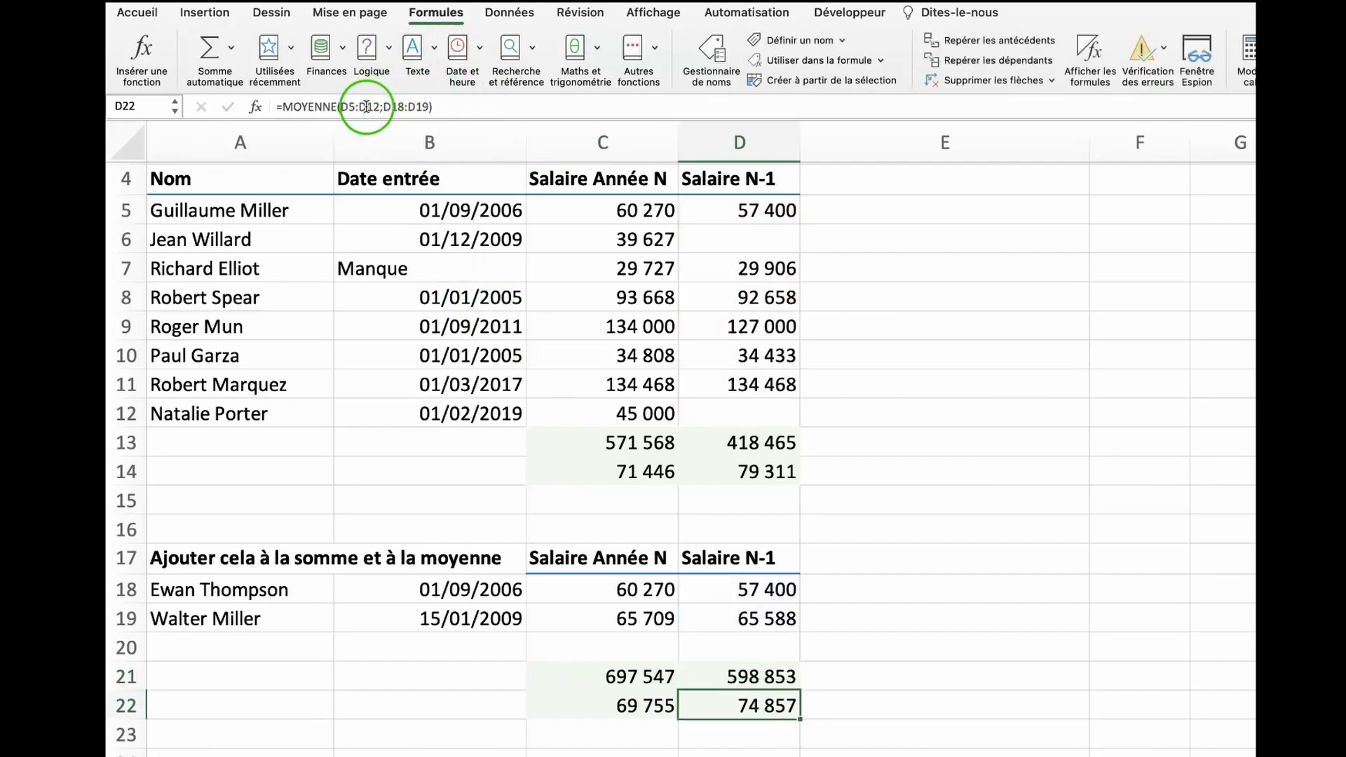
pyautogui.click(366, 107)
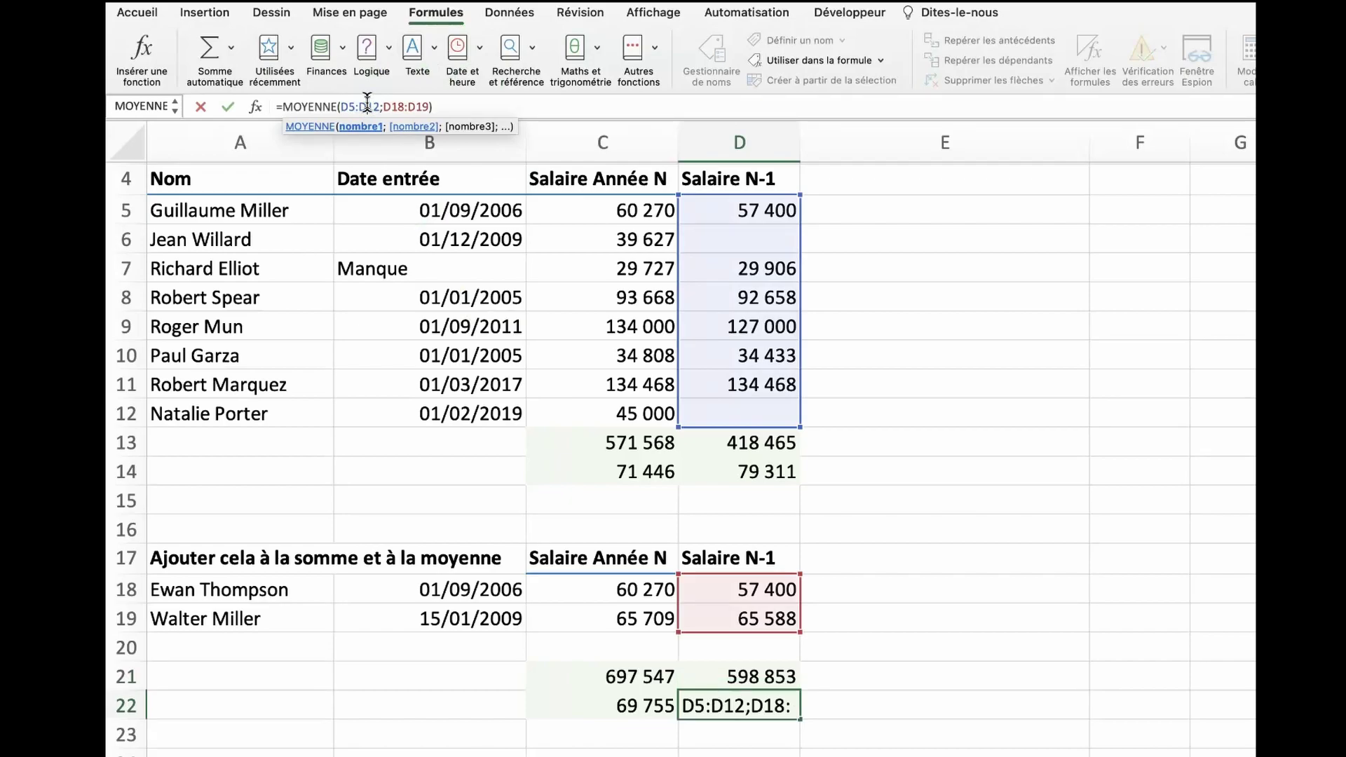
pyautogui.press('Return')
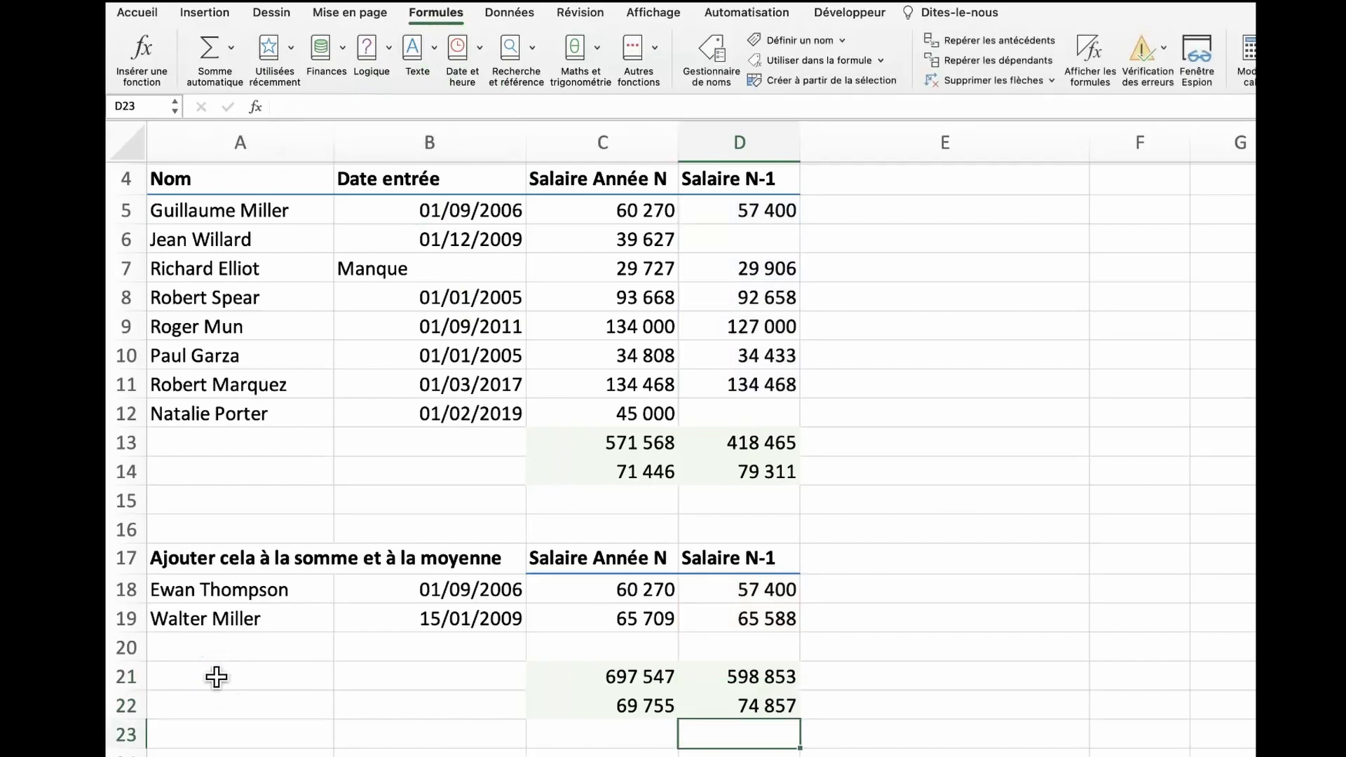